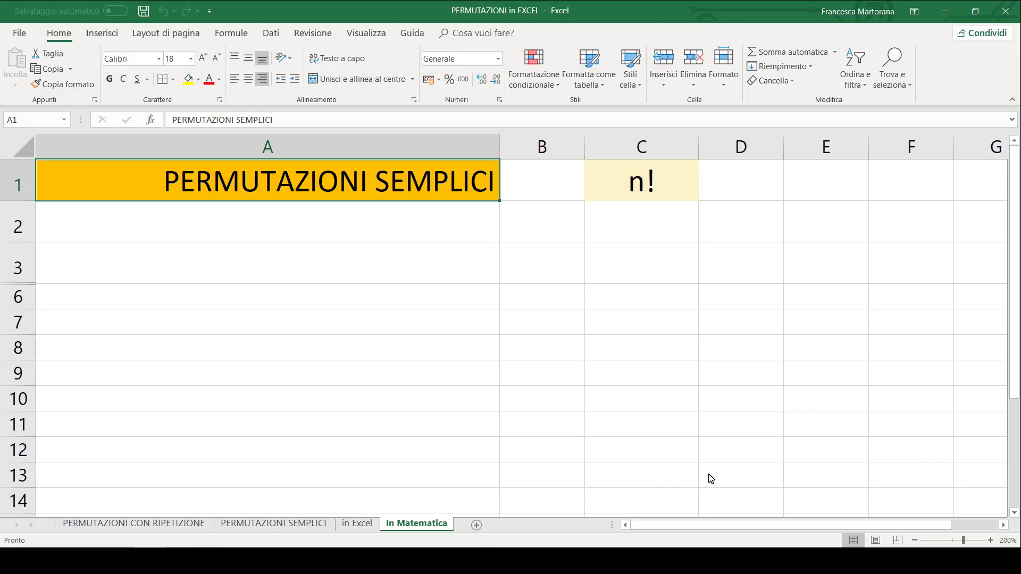
Switch to the 'in Excel' sheet and review the FATTORIALE(num) syntax
click(612, 194)
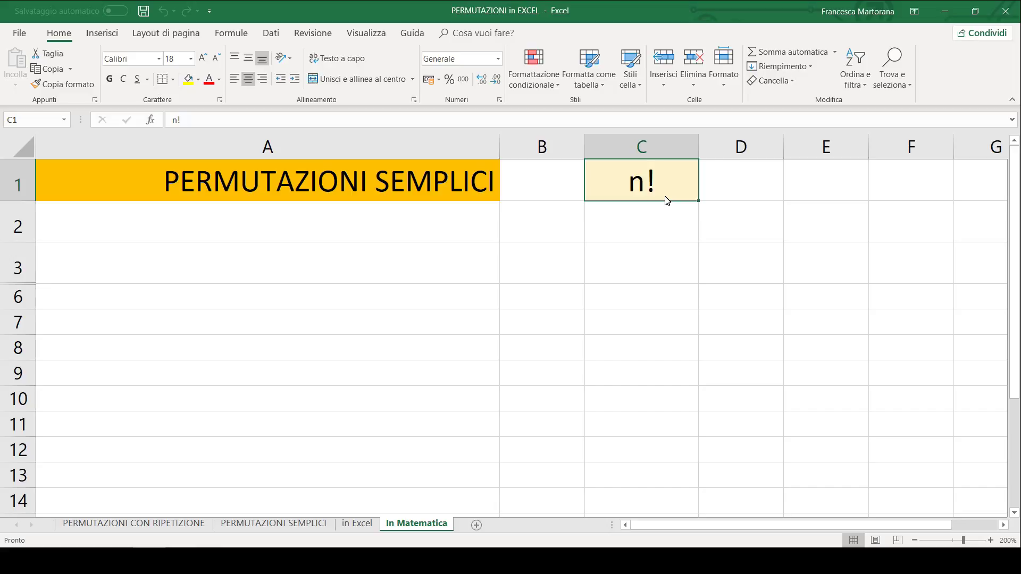
click(351, 525)
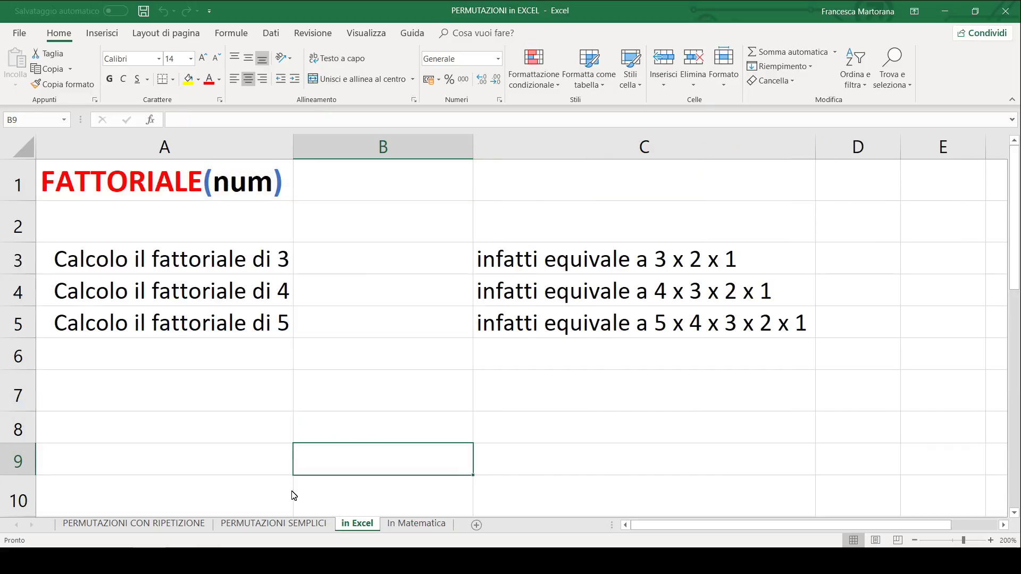
click(200, 200)
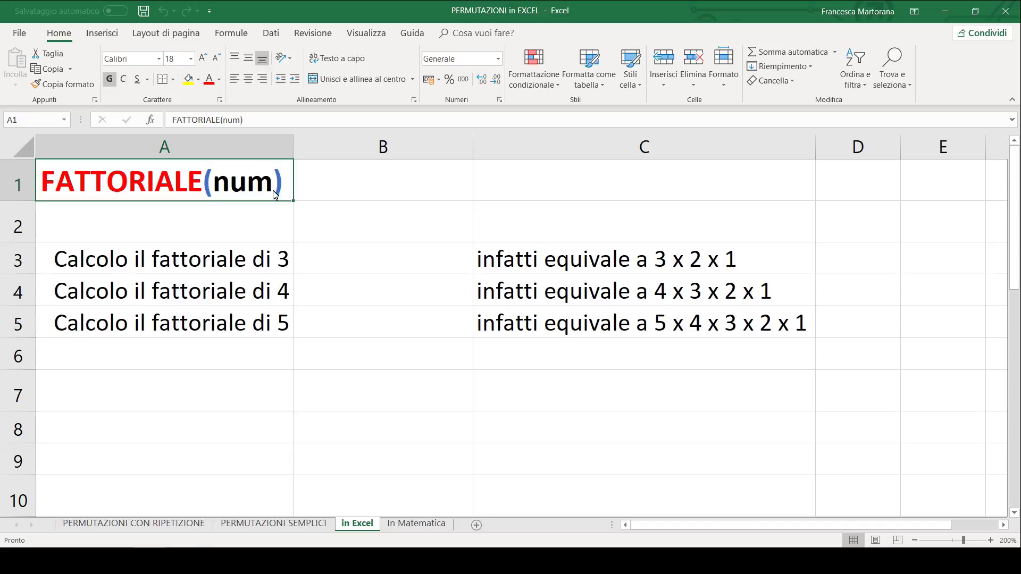
Enter =FATTORIALE(3), =FATTORIALE(4) and =FATTORIALE(5) in B3:B5, giving 6, 24 and 120
click(394, 273)
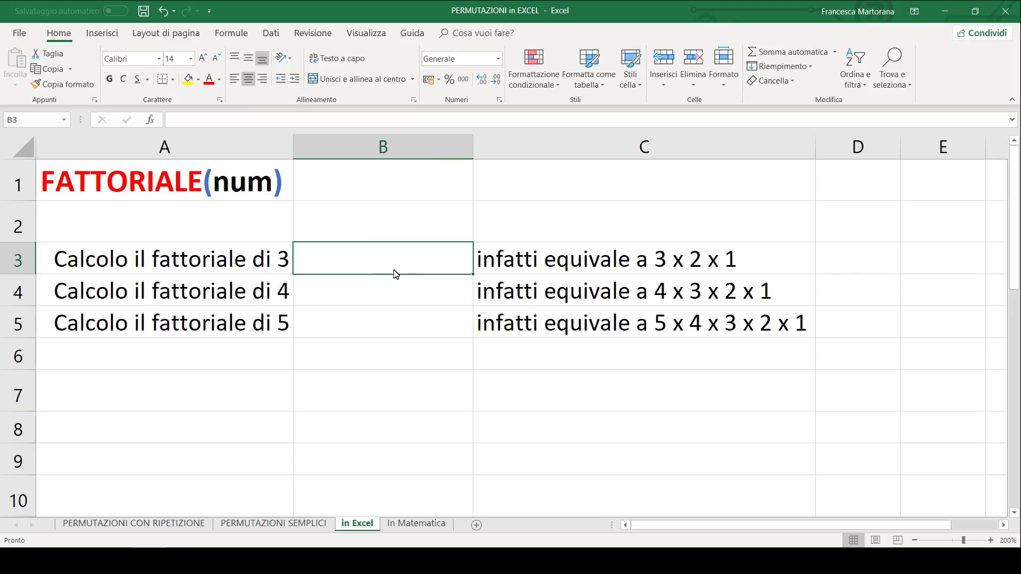
text(=FATTORIALE(3))
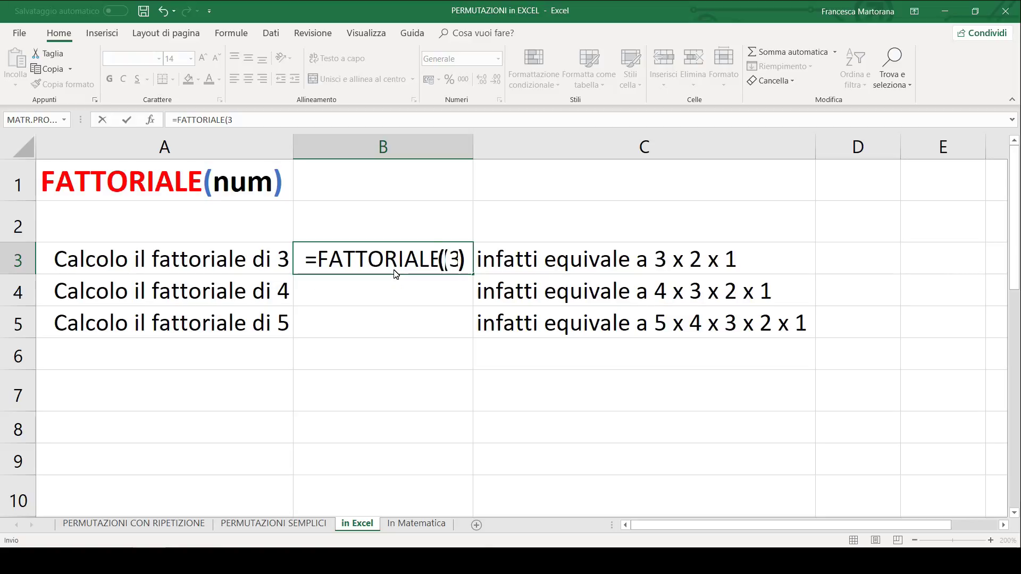
key(Return)
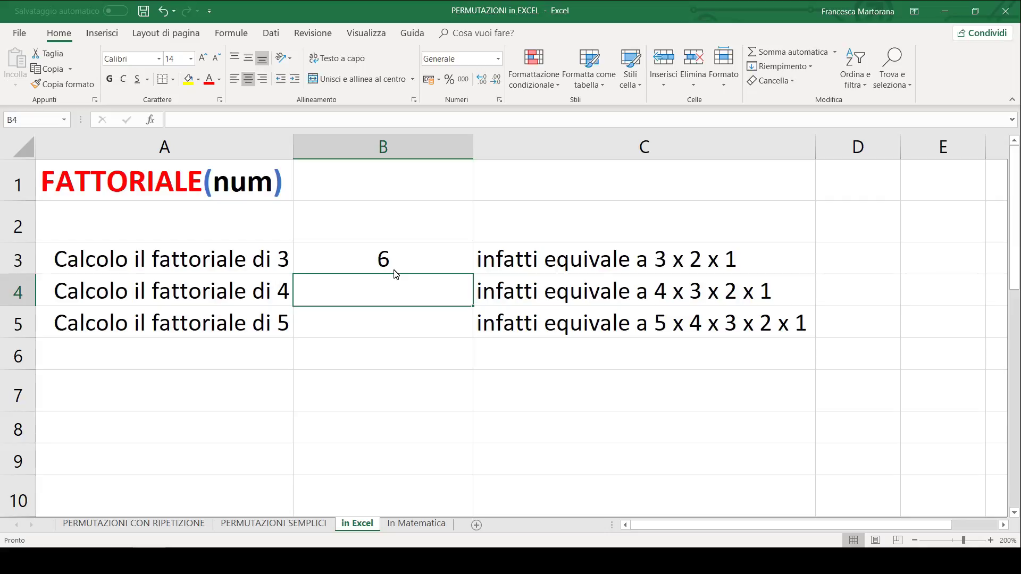
text(=FATTORIALE()
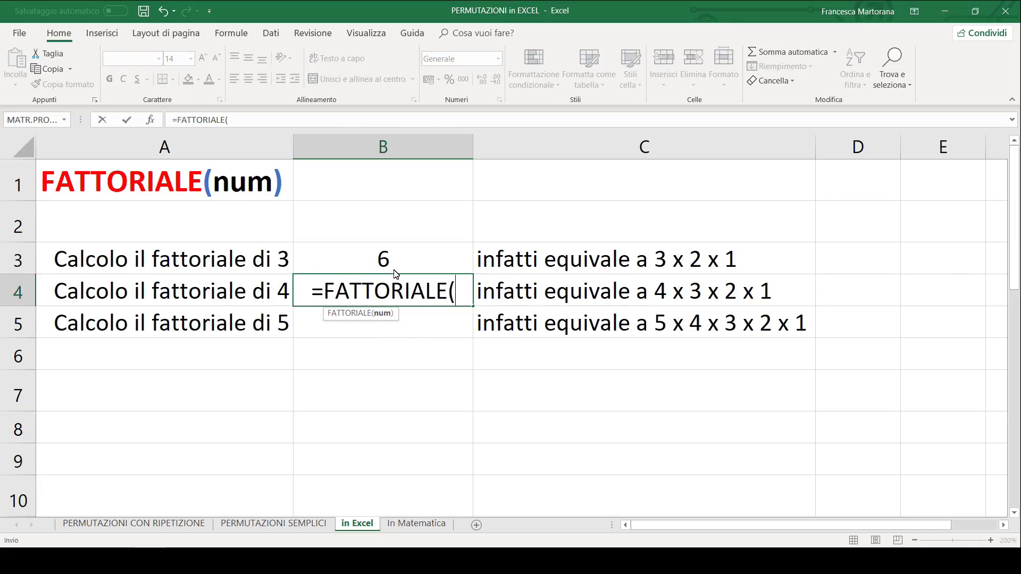
text(4))
key(Return)
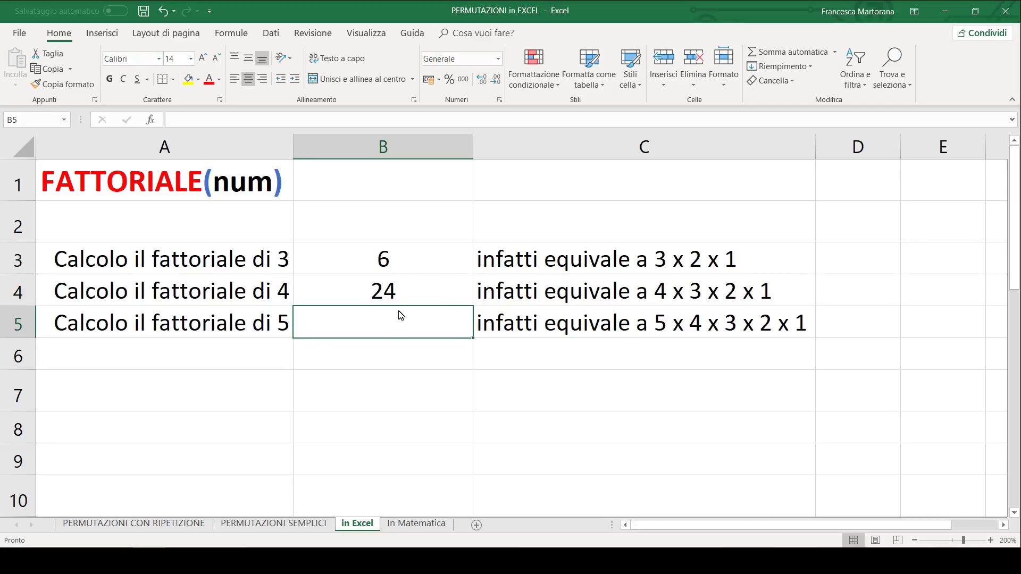
text(=FATTORIALE(5))
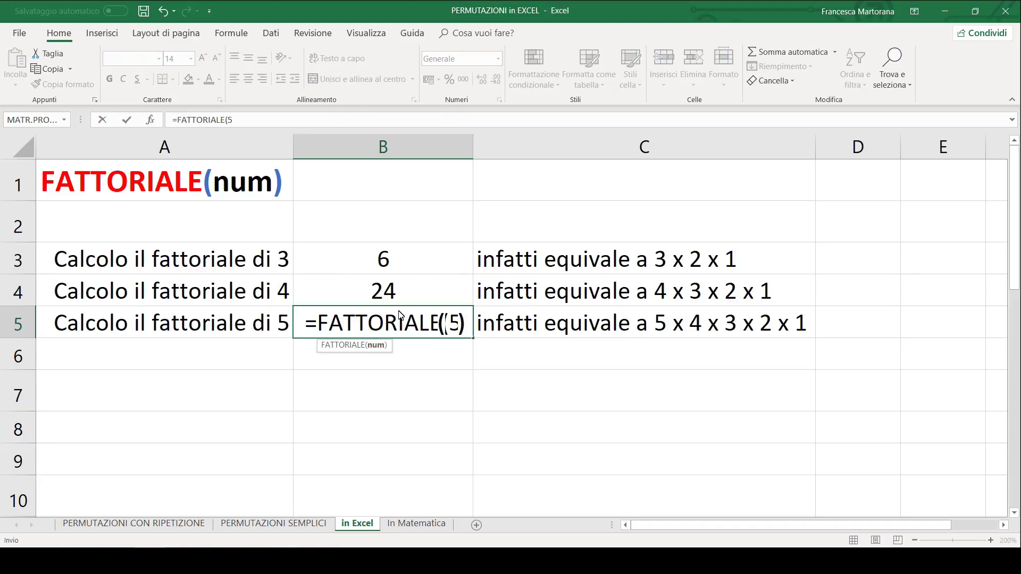
key(Return)
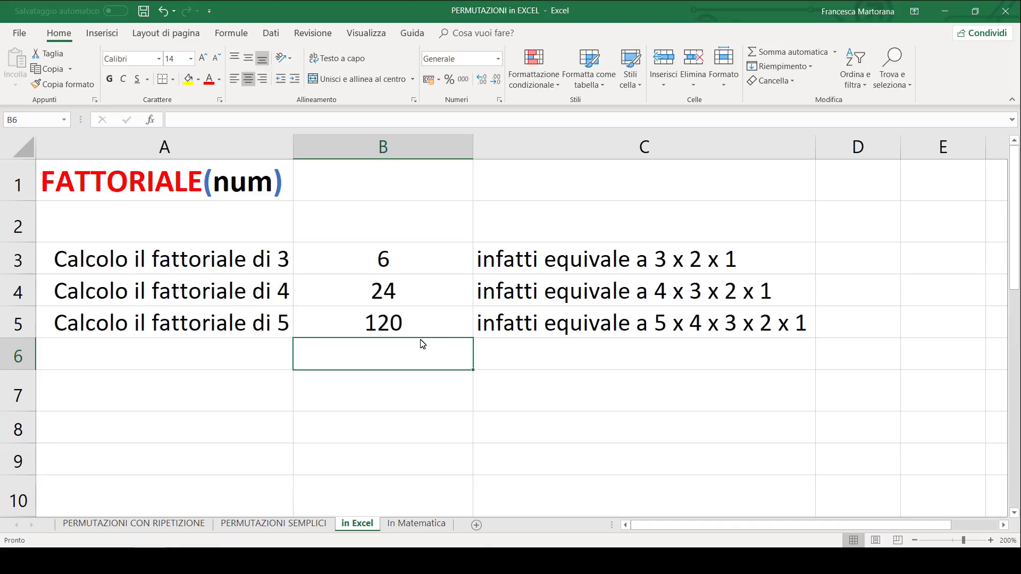
Switch to the PERMUTAZIONI SEMPLICI sheet and review the element-count input and C2's text
click(305, 525)
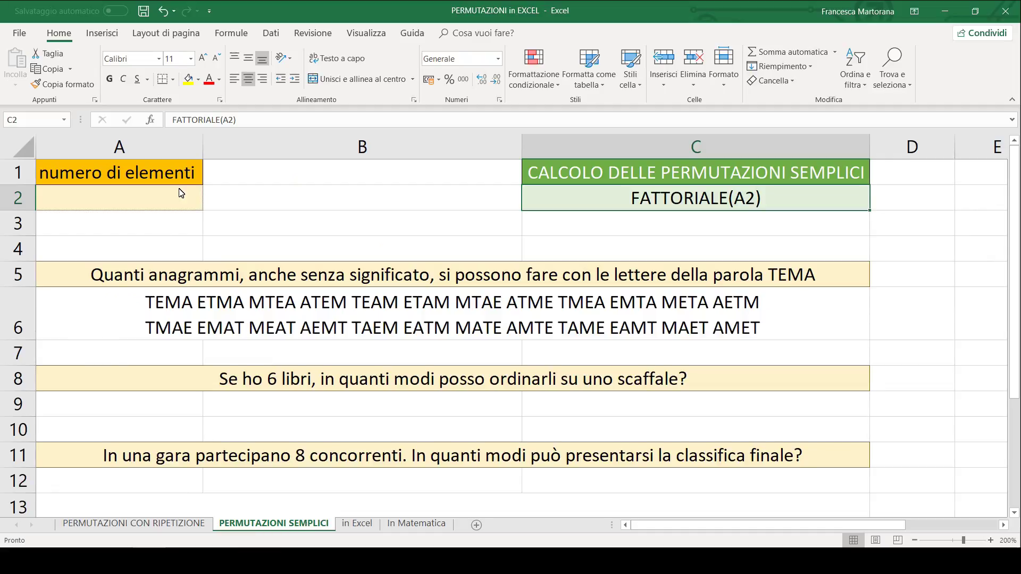
click(165, 203)
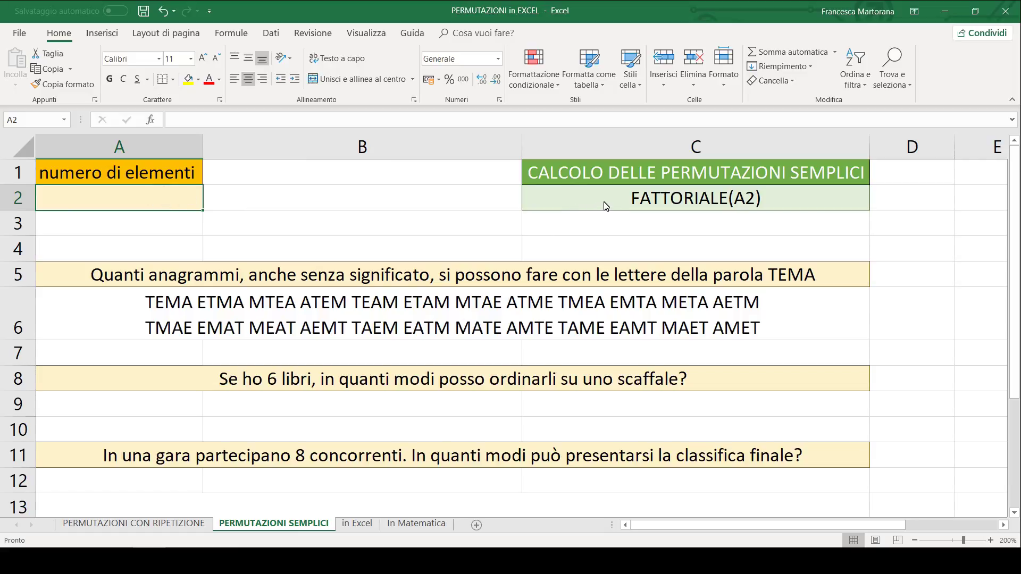
click(676, 204)
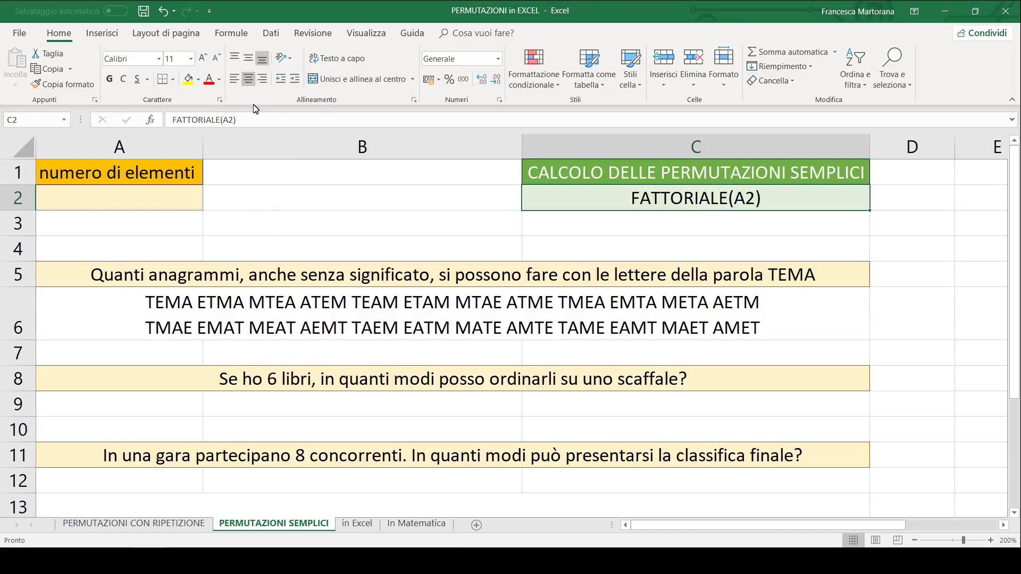
click(193, 196)
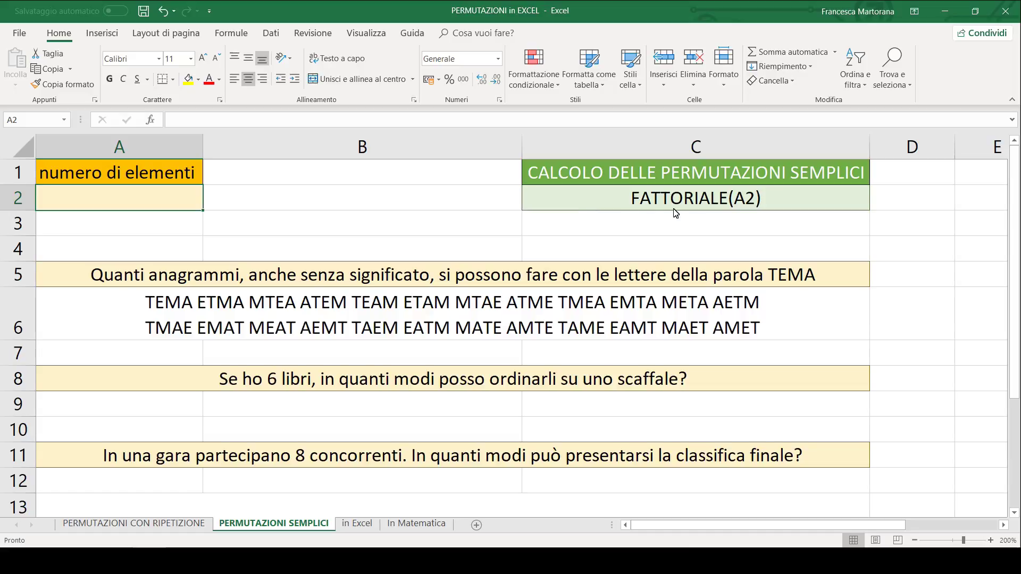
Add '=' before FATTORIALE(A2) in C2 so it becomes a working formula
click(640, 206)
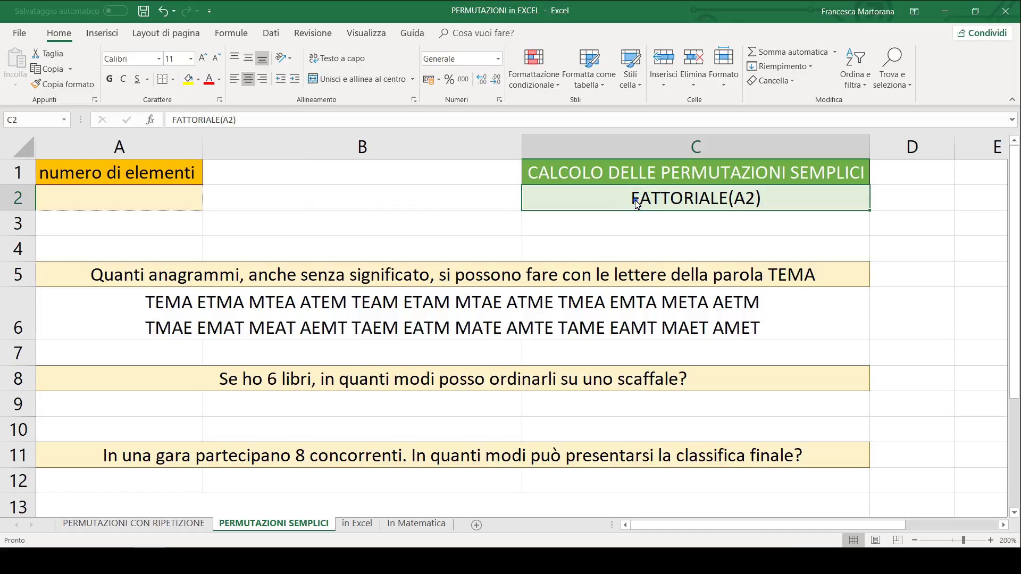
double_click(636, 203)
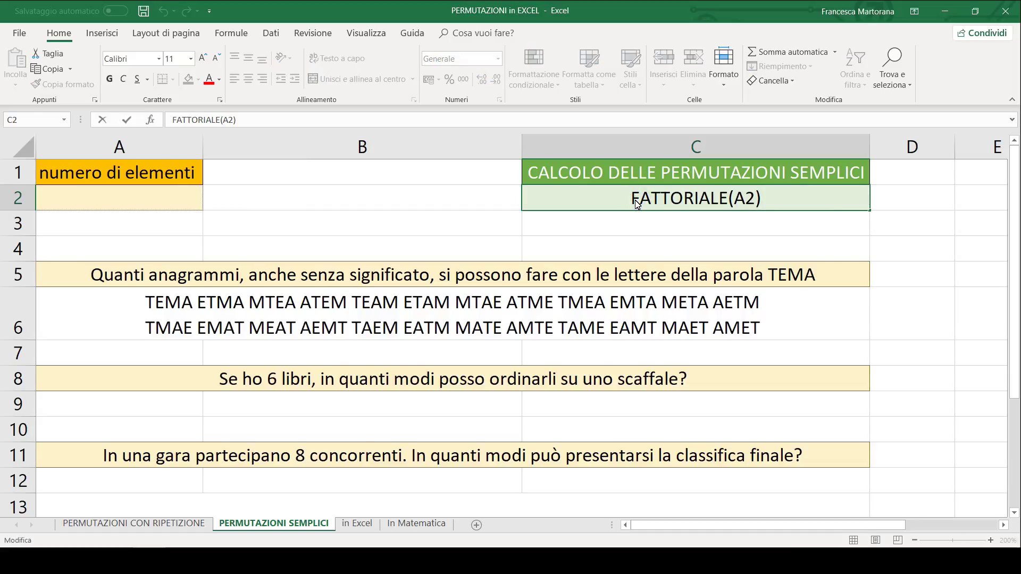
text(=)
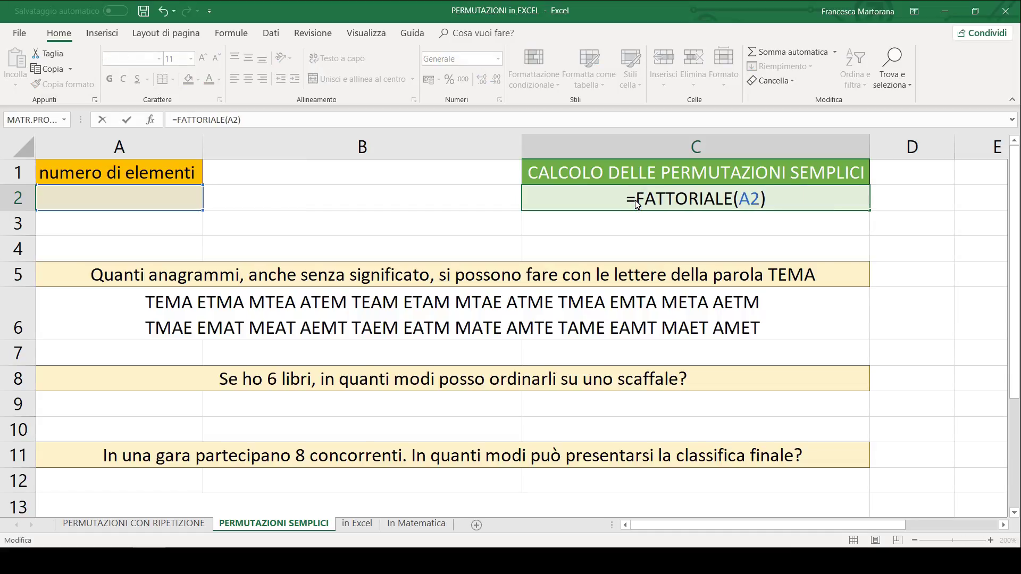
key(Return)
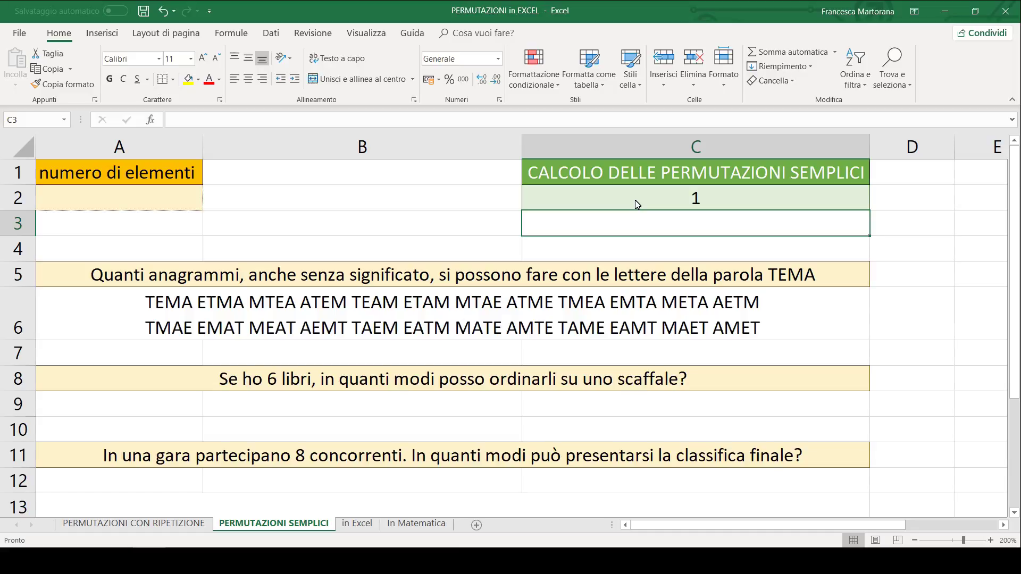
Enter 4 in A2 so C2 returns 24 anagrams of TEMA, then select the six-books question
click(681, 280)
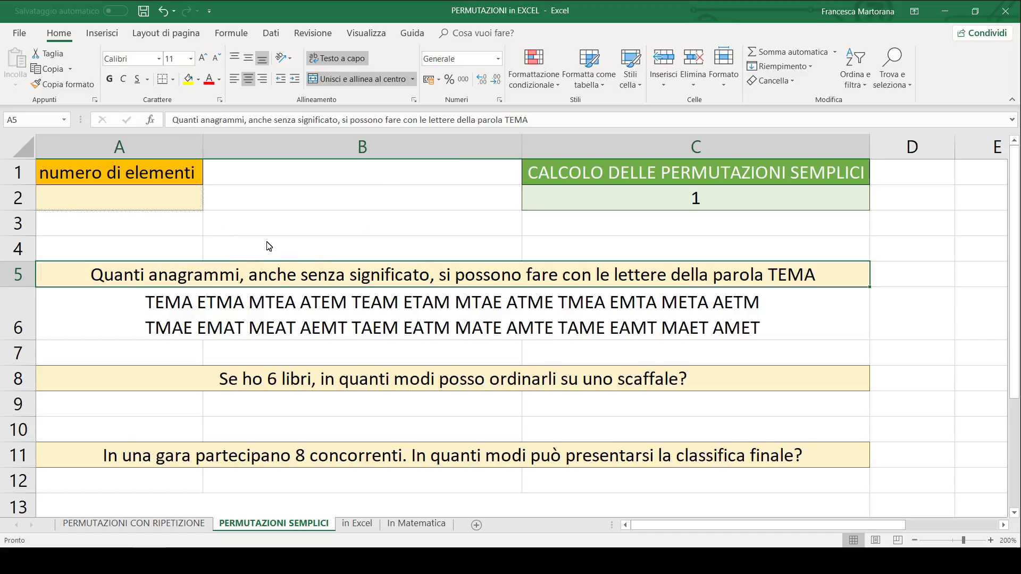
click(191, 206)
text(4)
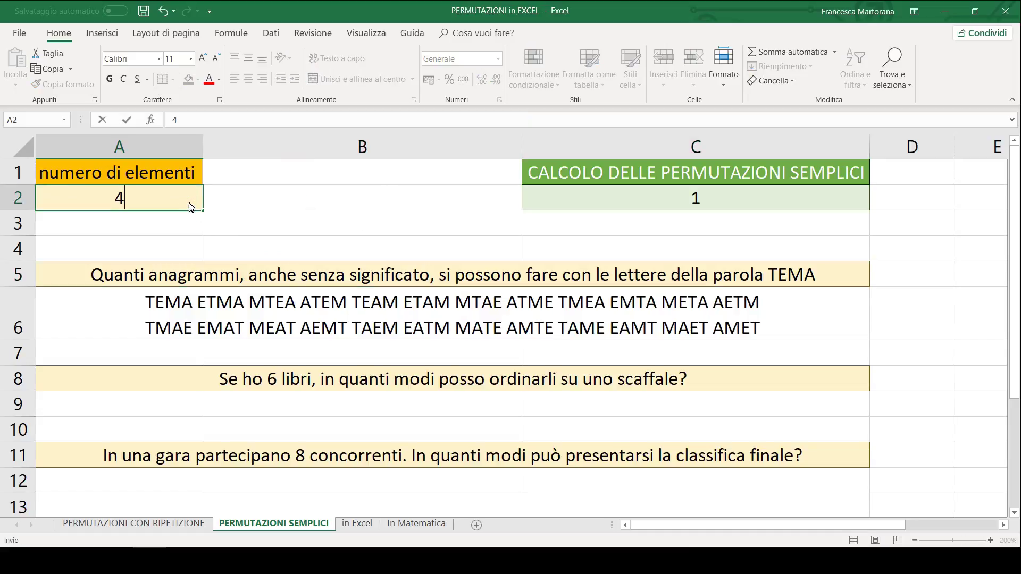
key(Return)
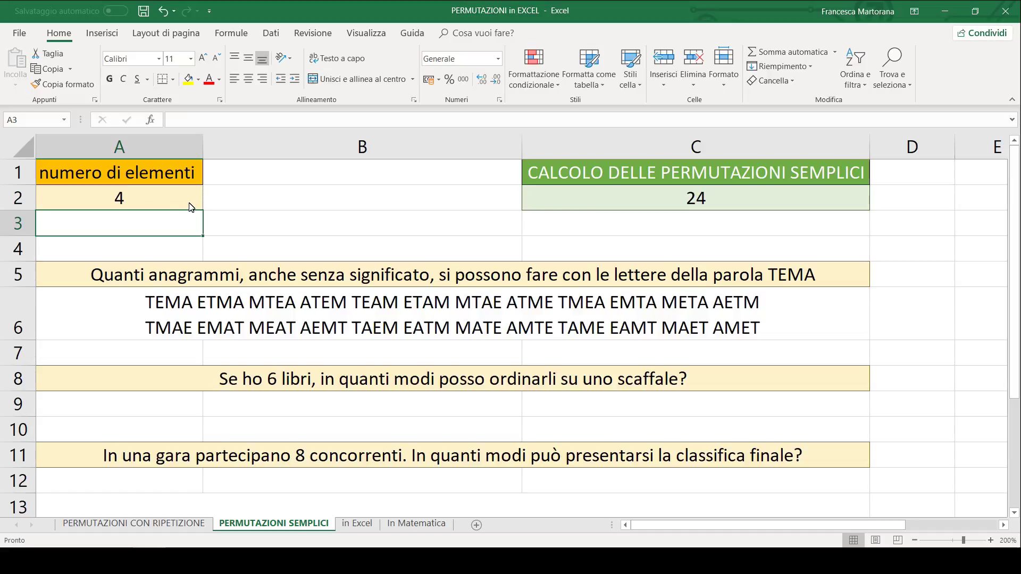
click(691, 210)
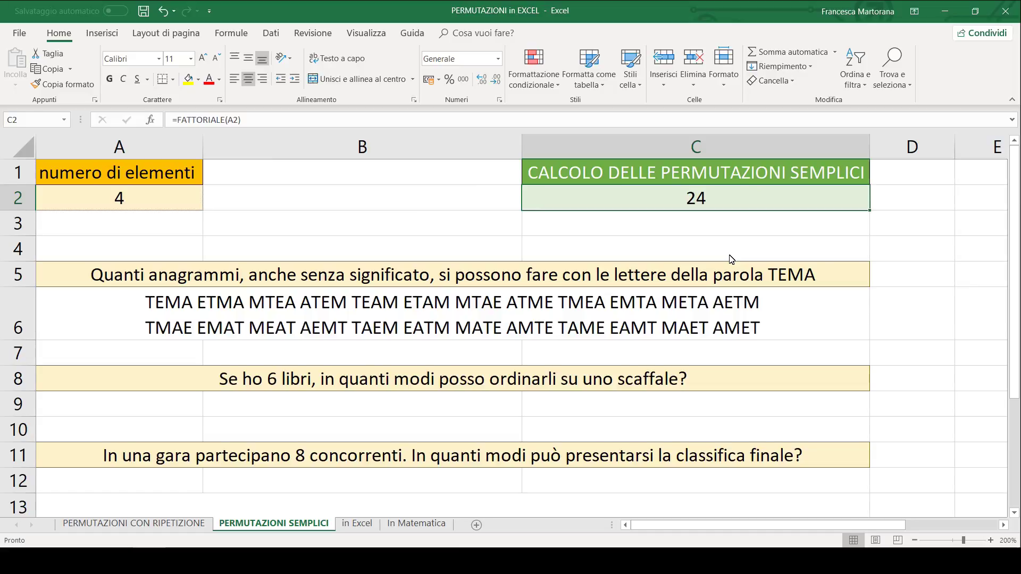
click(700, 374)
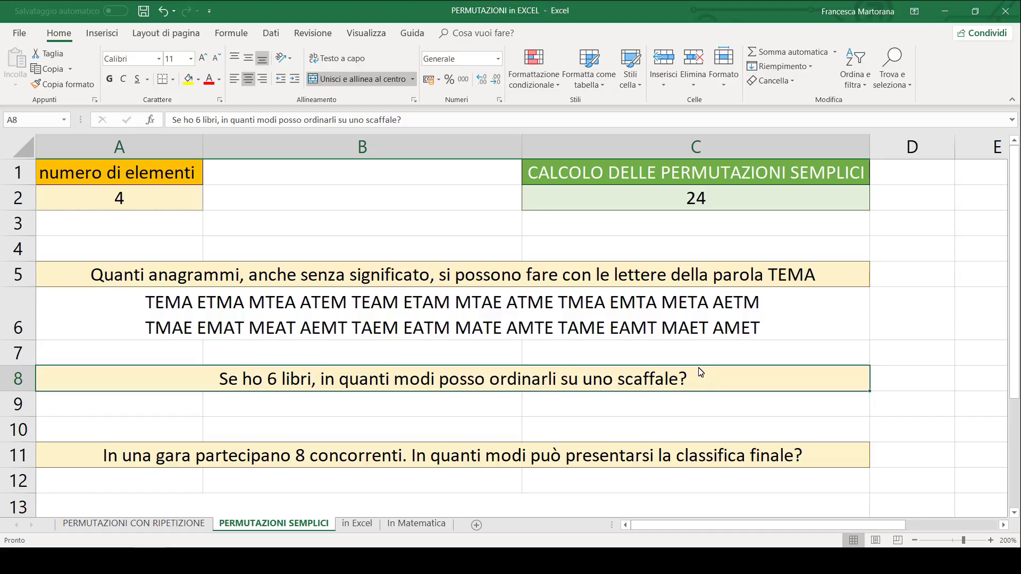
Enter 6 in A2 so C2 returns 720 book orderings, then select the eight-competitors question
click(143, 206)
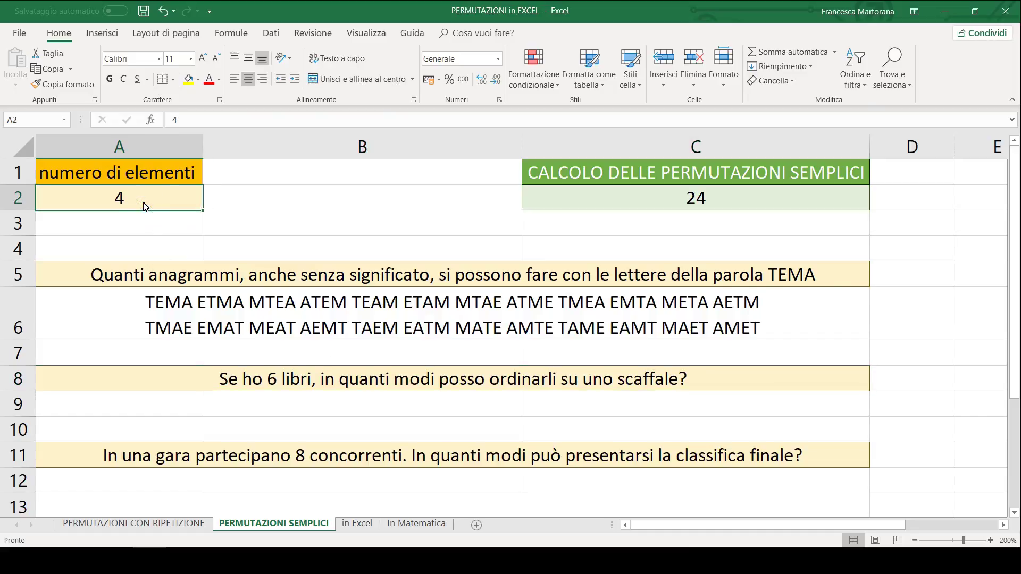
text(6)
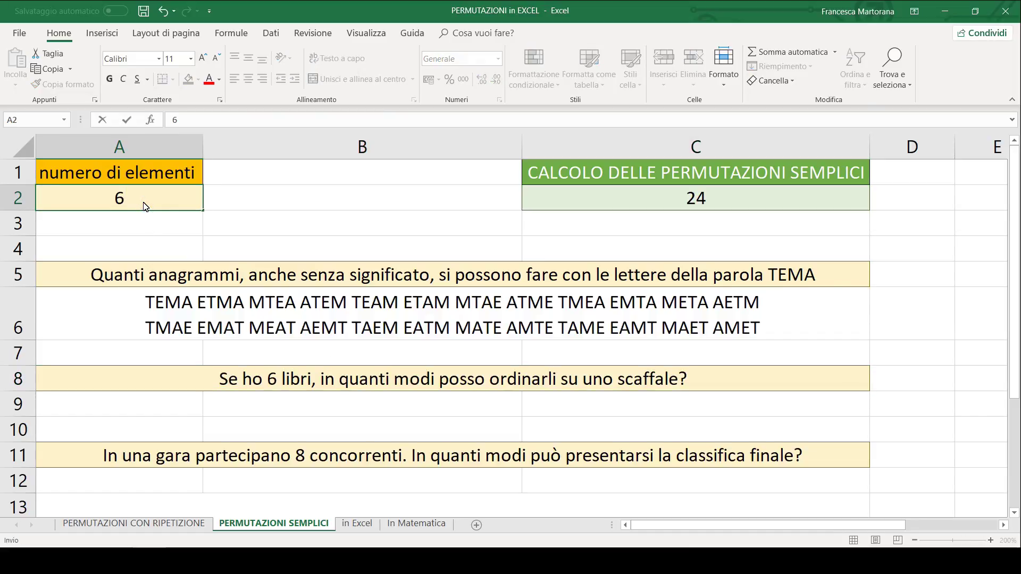
key(Return)
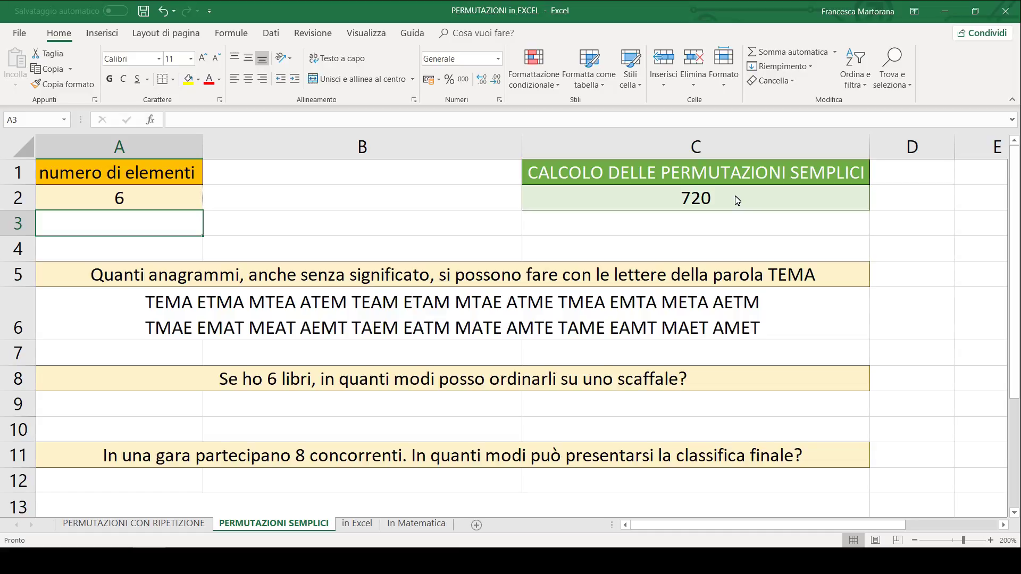
click(731, 453)
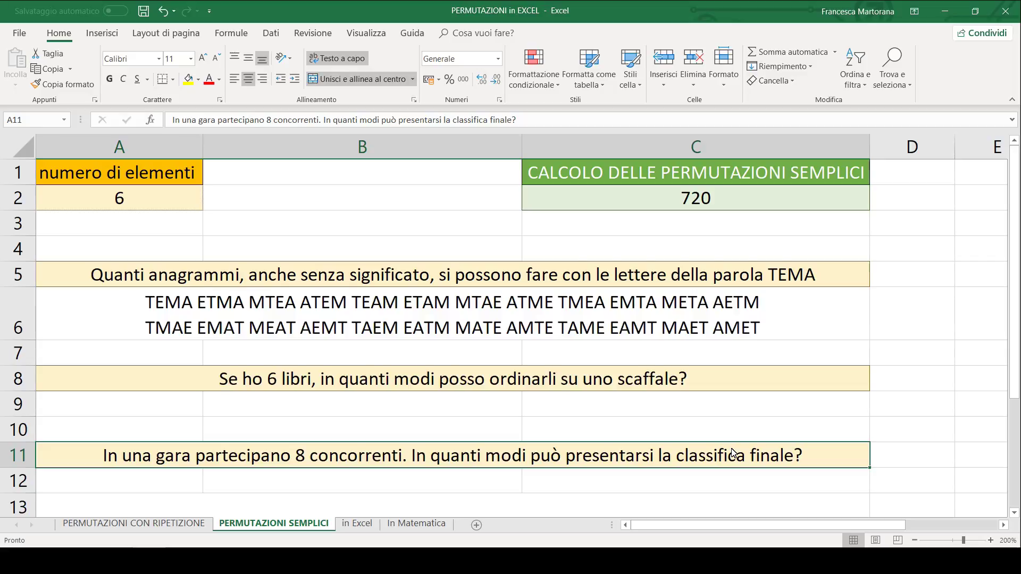
click(150, 206)
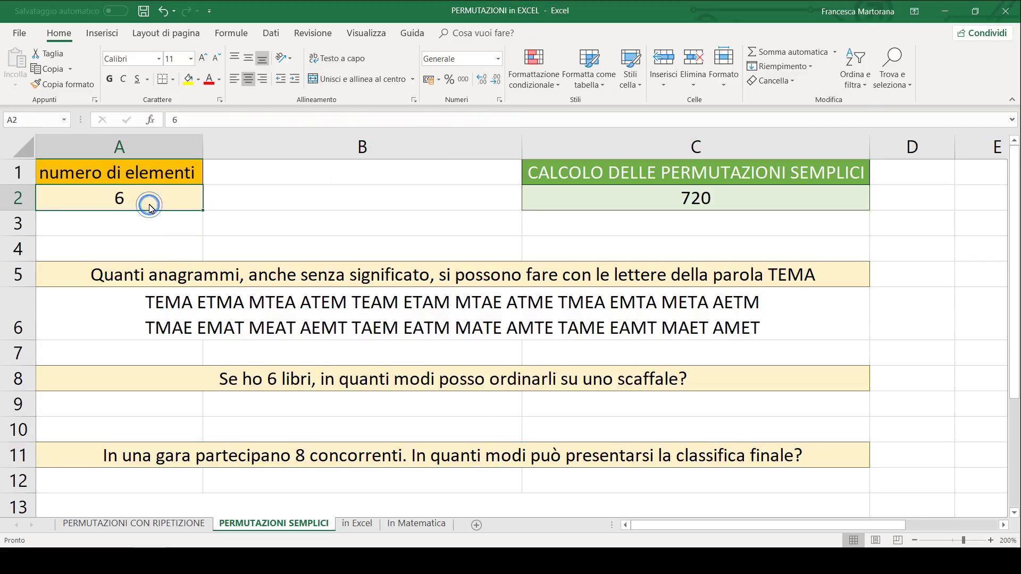
Enter 8 in A2 for the eight-competitors race, then go to the In Matematica sheet
text(8)
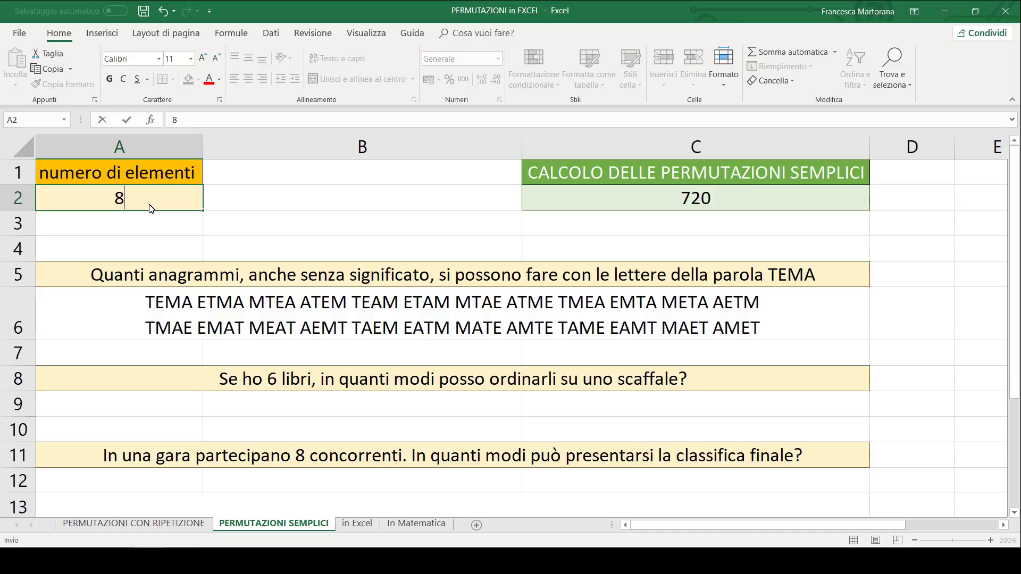
key(Return)
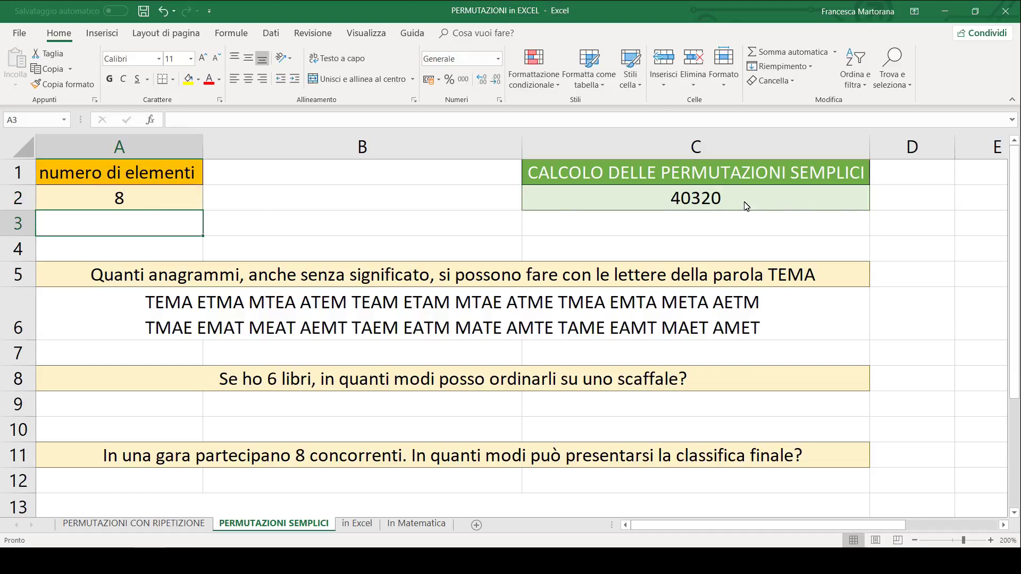
click(686, 455)
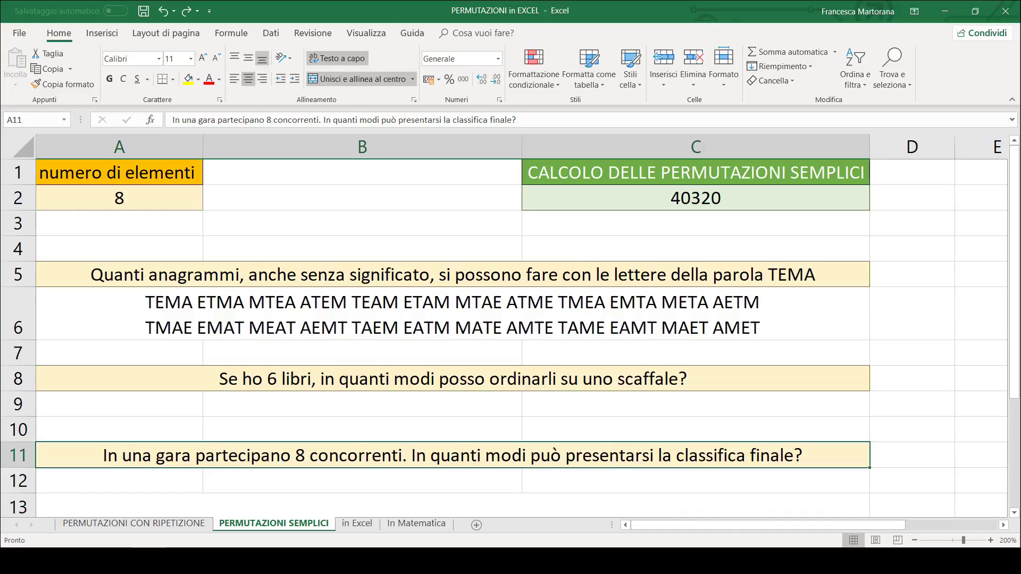
click(196, 524)
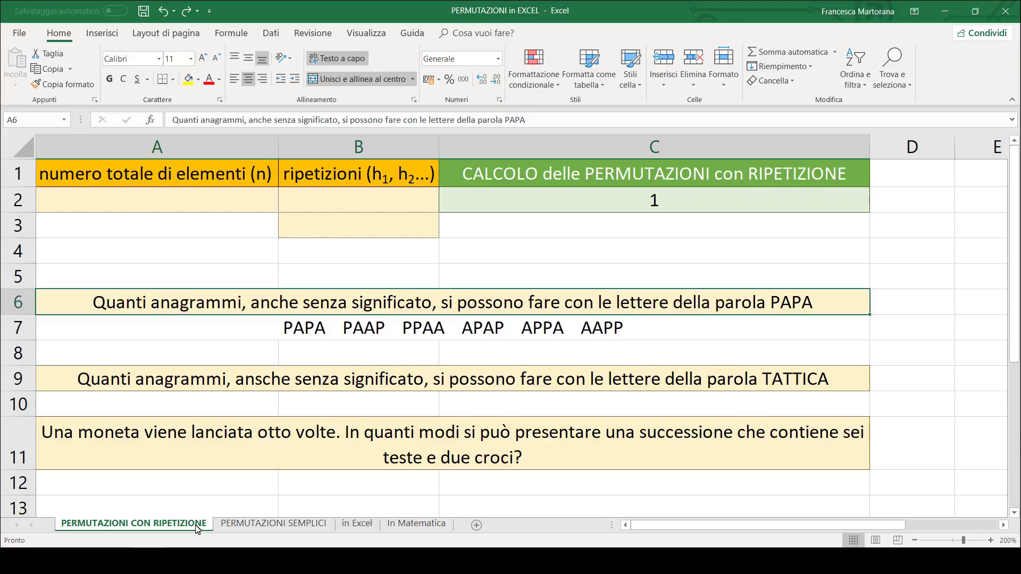
click(408, 525)
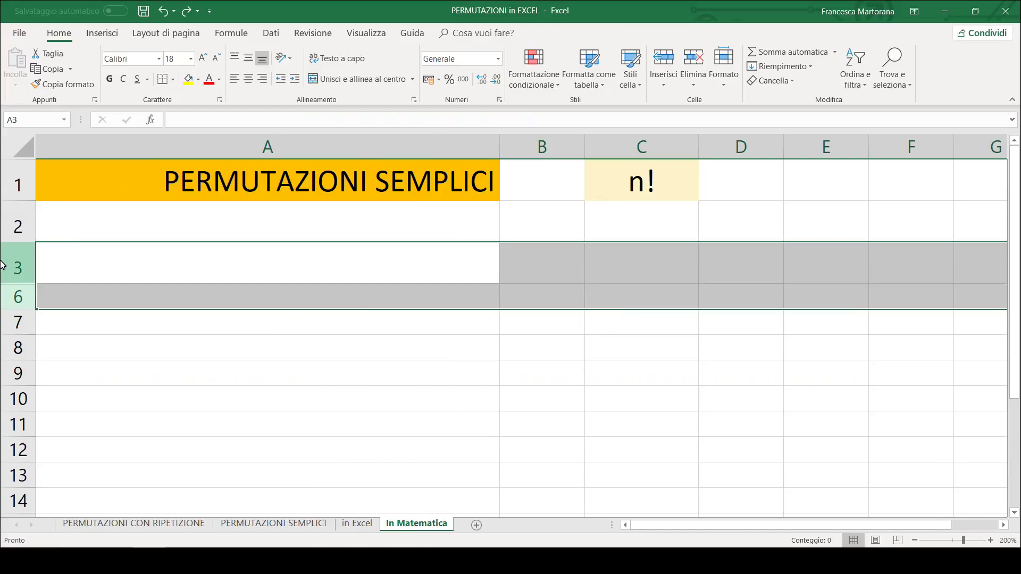
Unhide rows 4–5 to reveal the repetition formula n! over h1!h2!…
right_click(22, 275)
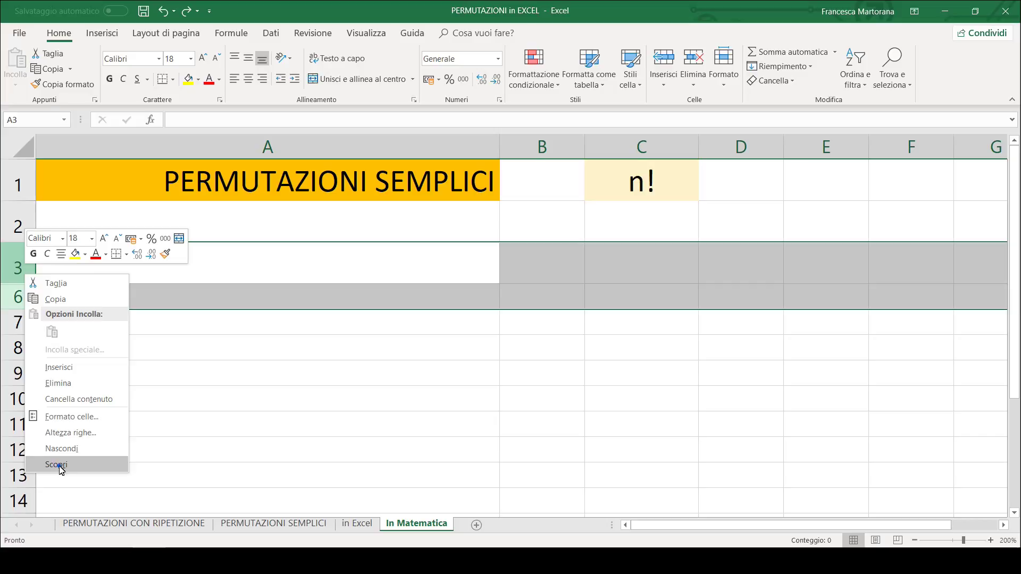
click(58, 465)
click(223, 315)
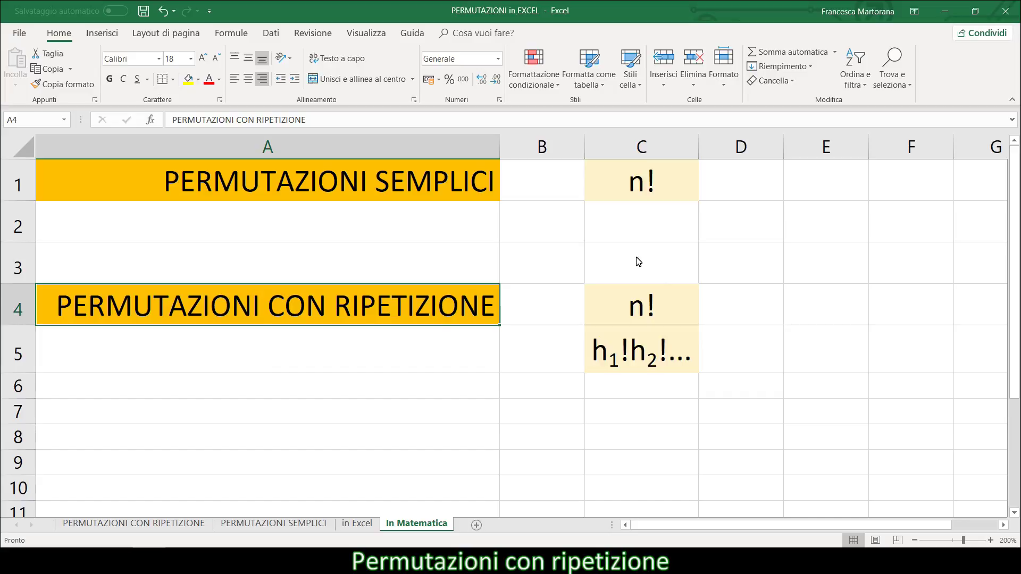
click(660, 309)
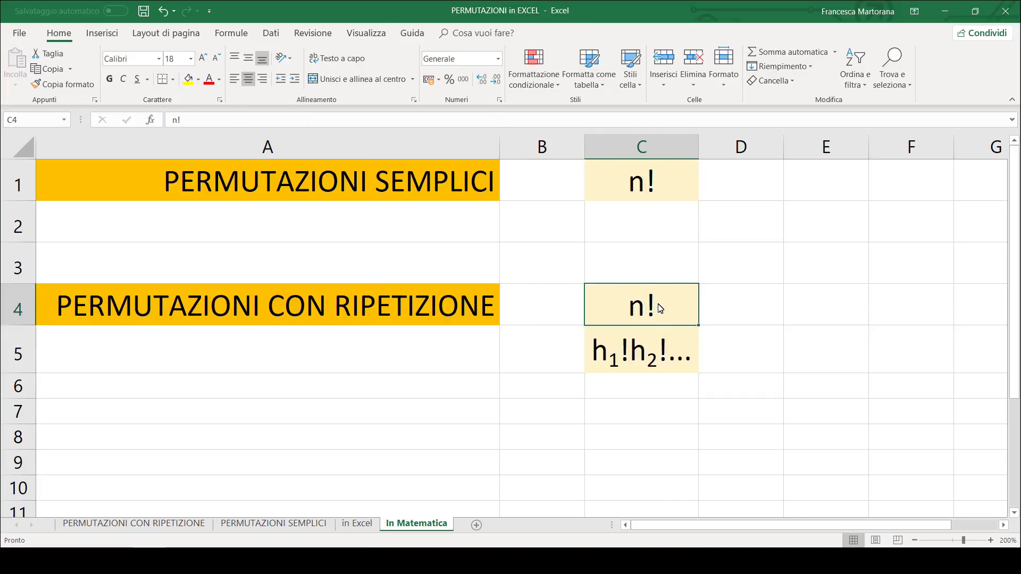
click(666, 345)
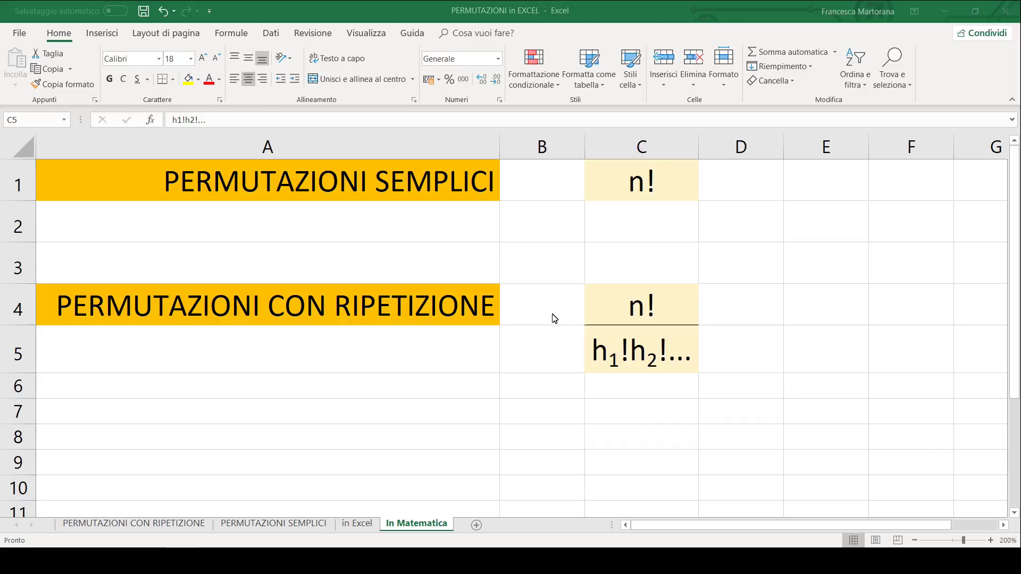
click(182, 524)
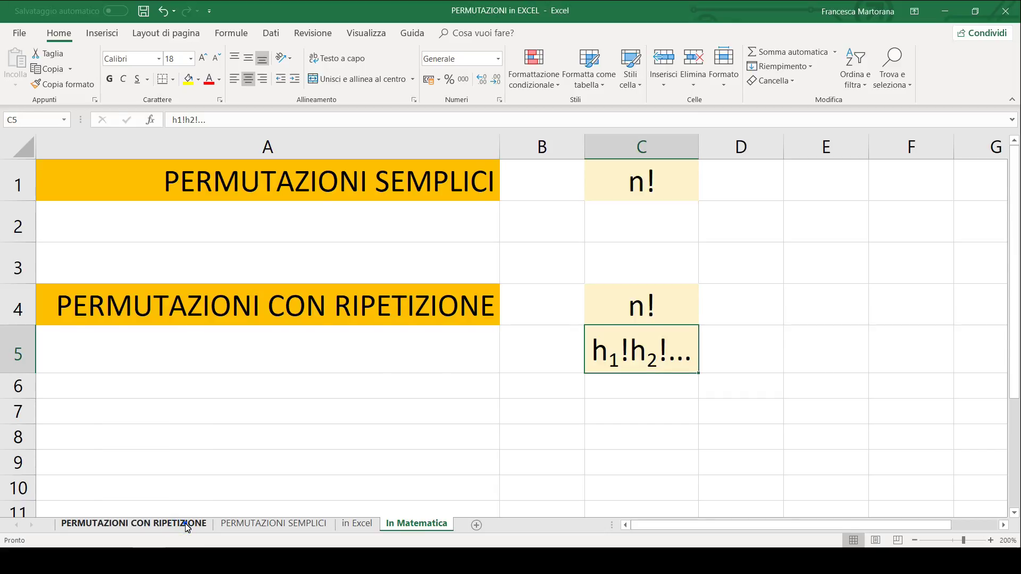
Confirm C2's =FATTORIALE(A2)/(FATTORIALE(B2)*FATTORIALE(B3)) formula on PERMUTAZIONI CON RIPETIZIONE
click(186, 525)
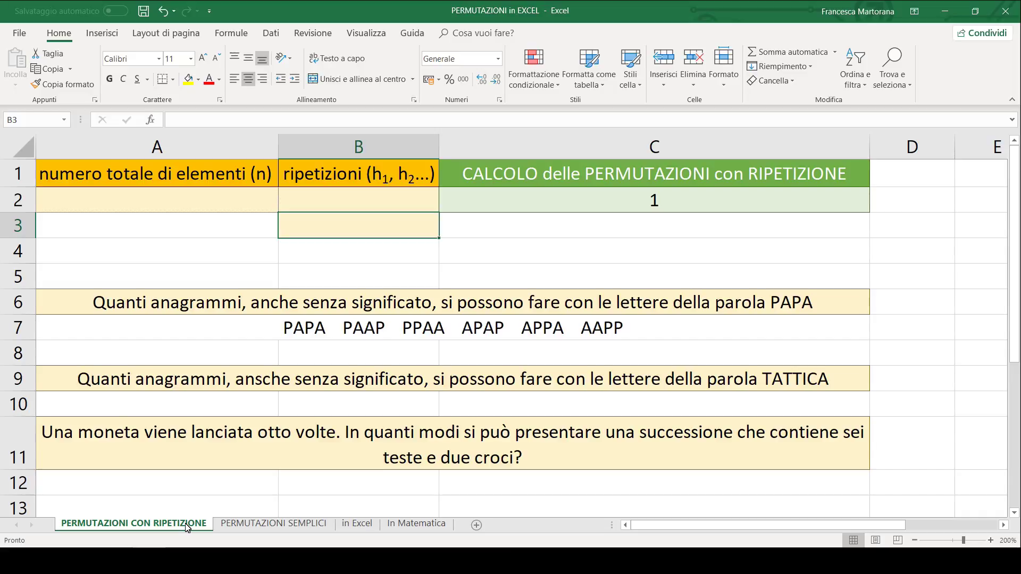
click(213, 205)
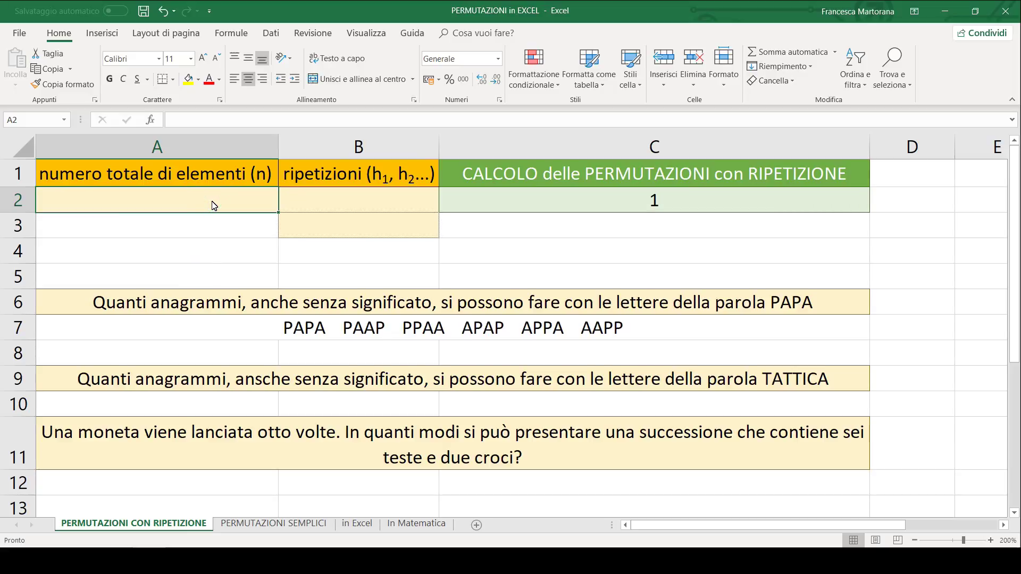
click(342, 193)
click(352, 224)
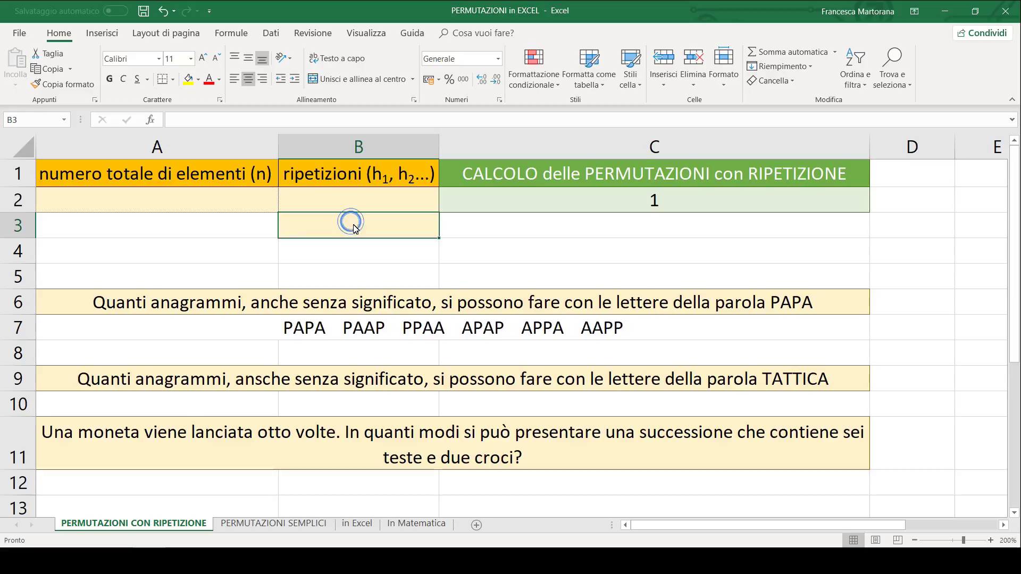
click(729, 212)
double_click(728, 212)
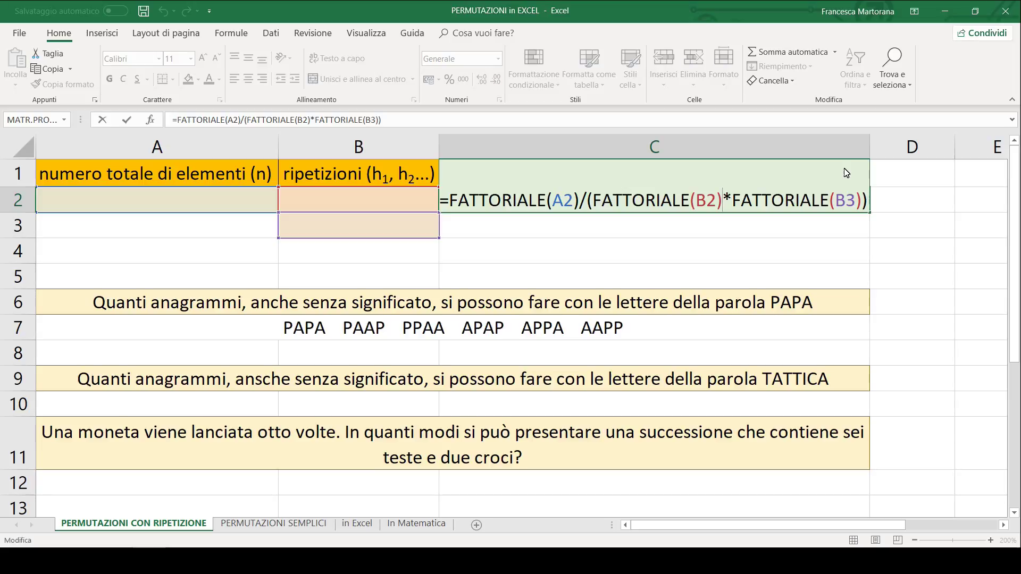
key(ctrl+Return)
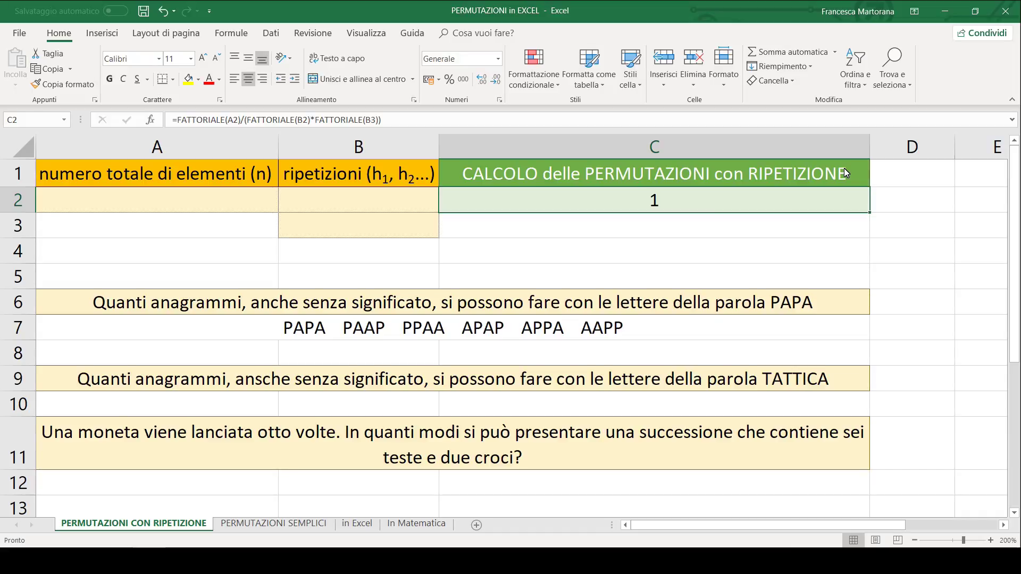
Enter 4 elements with repetitions 2 and 2, giving 6 anagrams of PAPA
click(244, 208)
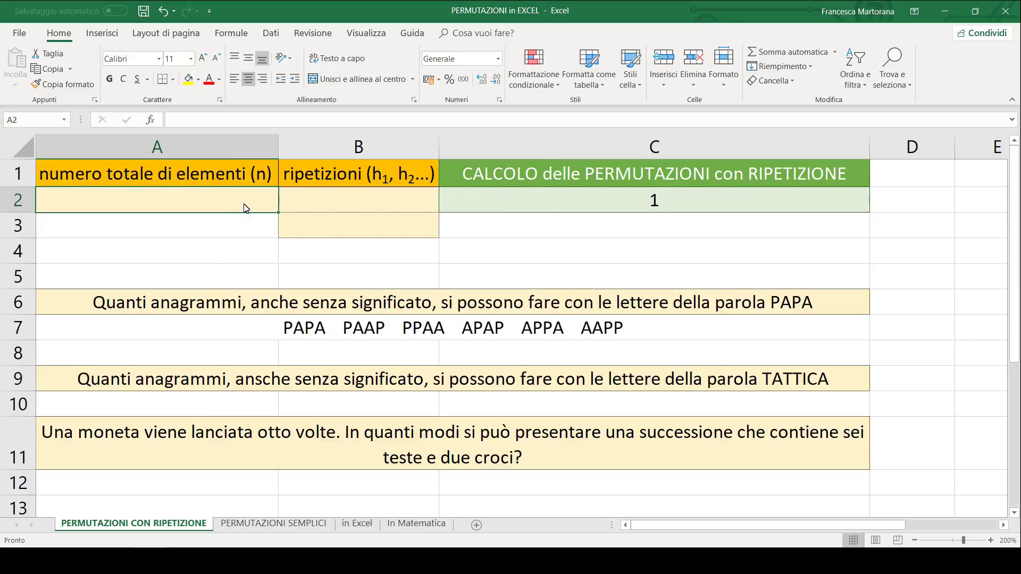
text(4)
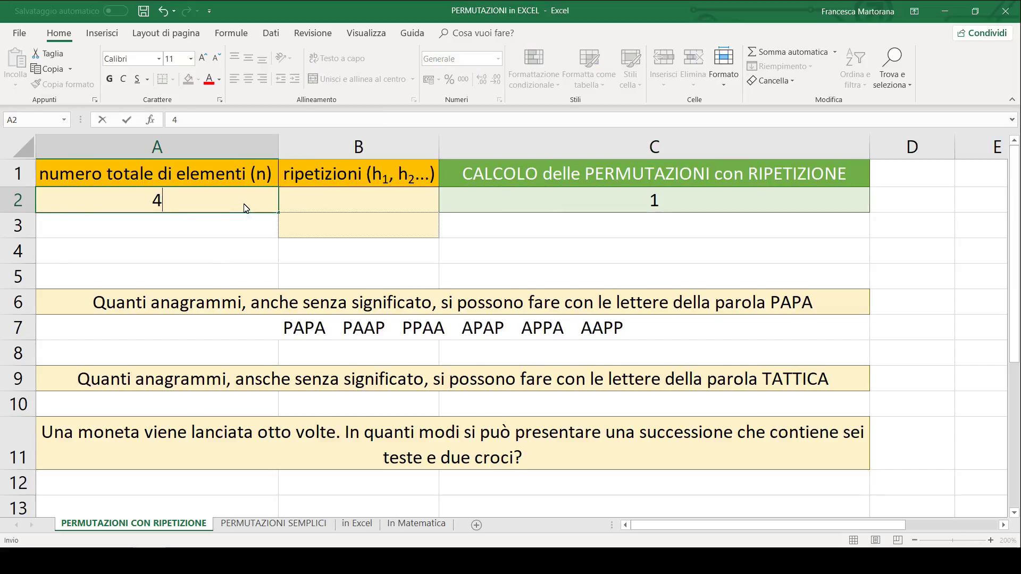
click(321, 210)
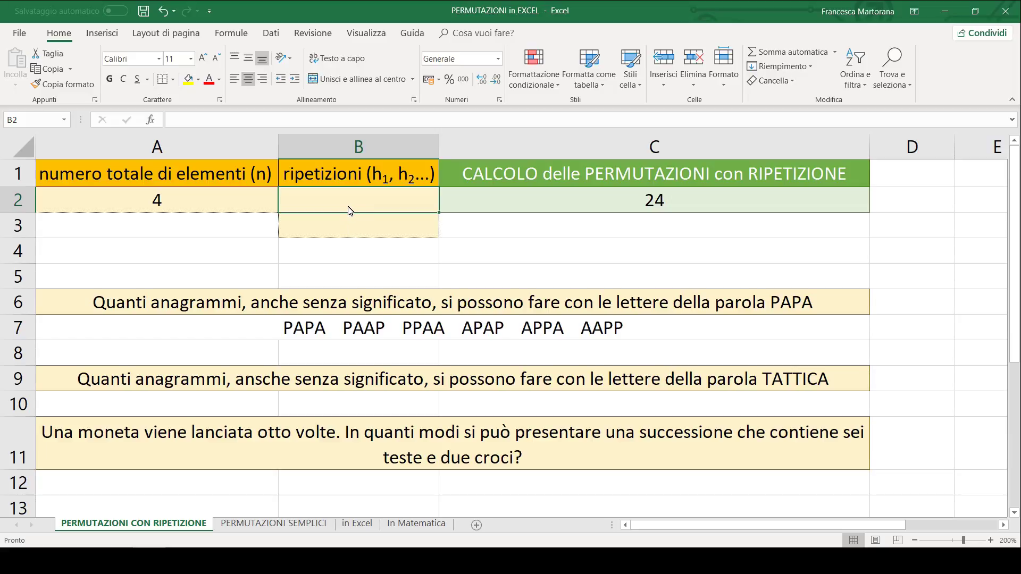
text(2)
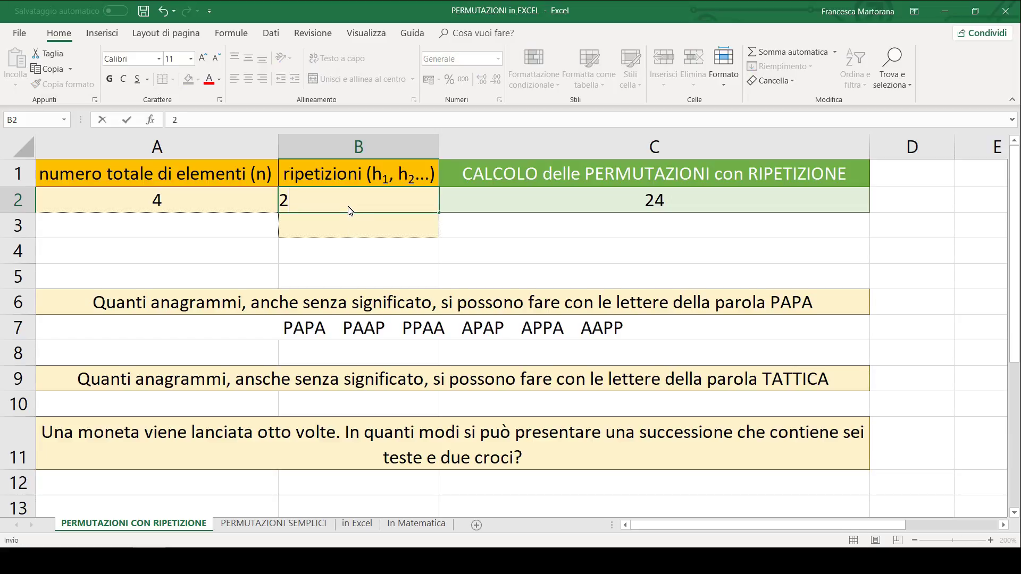
key(Return)
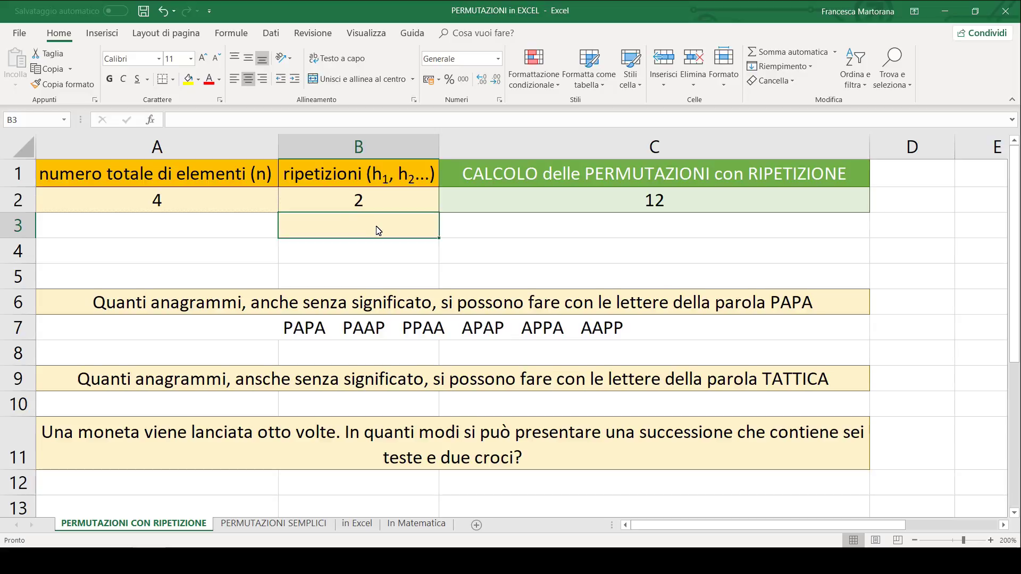
text(2)
key(Return)
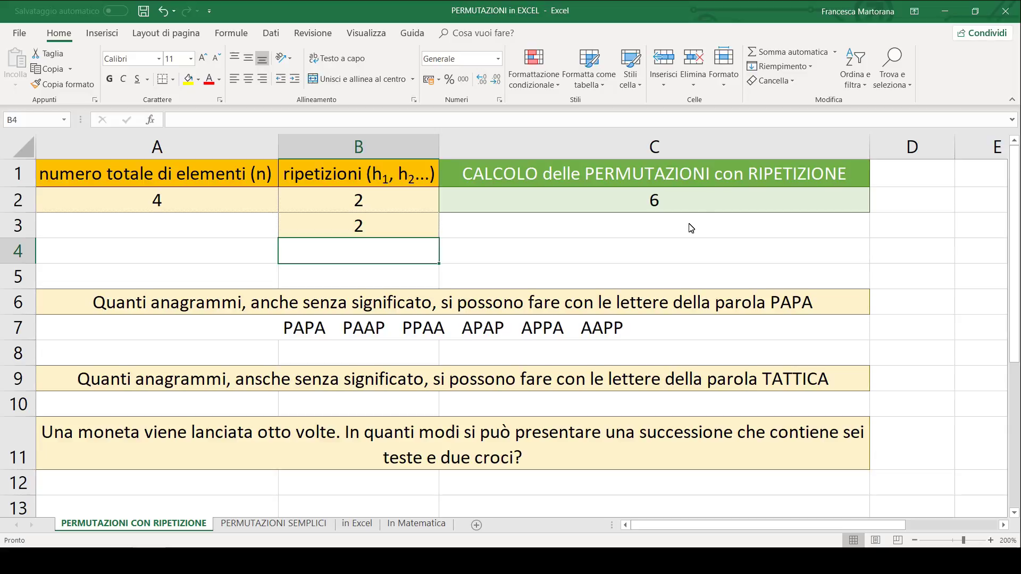
click(783, 377)
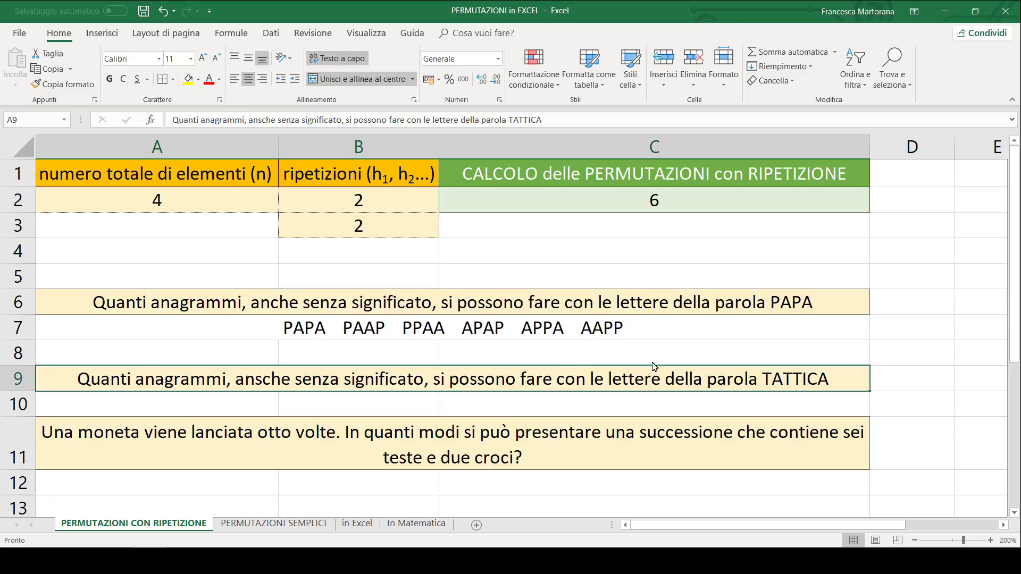
Enter 7 elements with repetitions 3 and 2, giving 420 anagrams of TATTICA
click(257, 210)
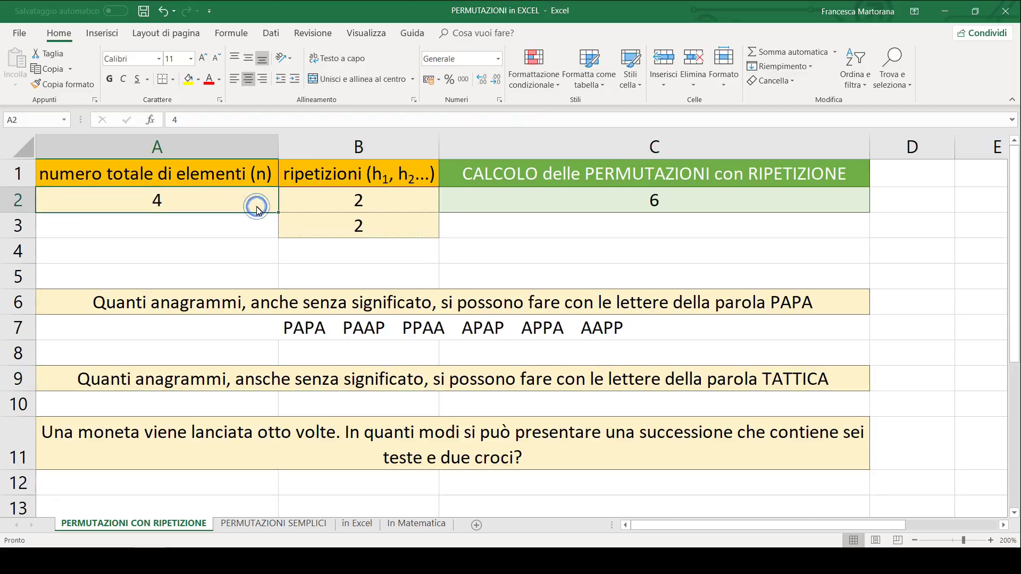
text(7)
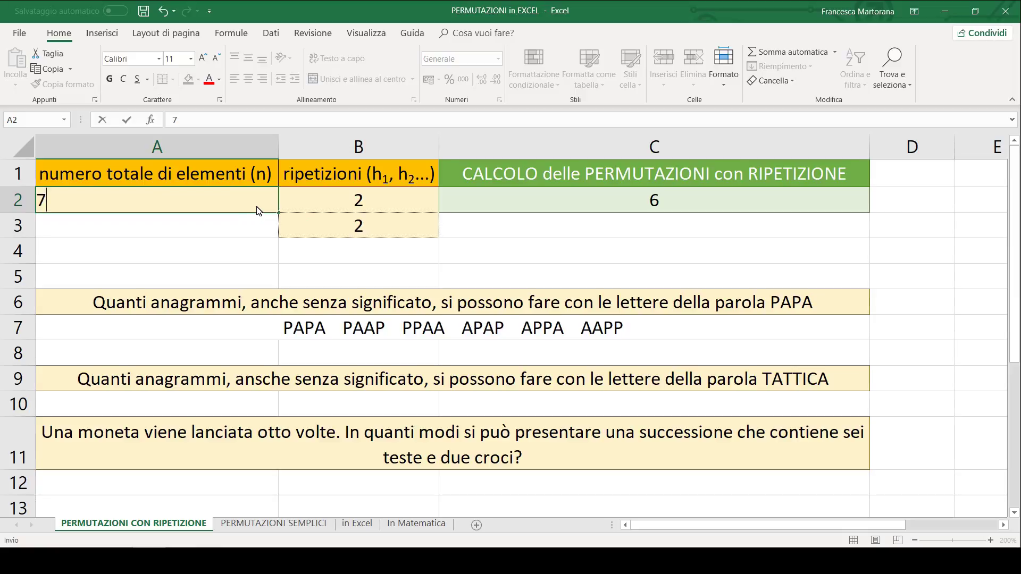
click(355, 207)
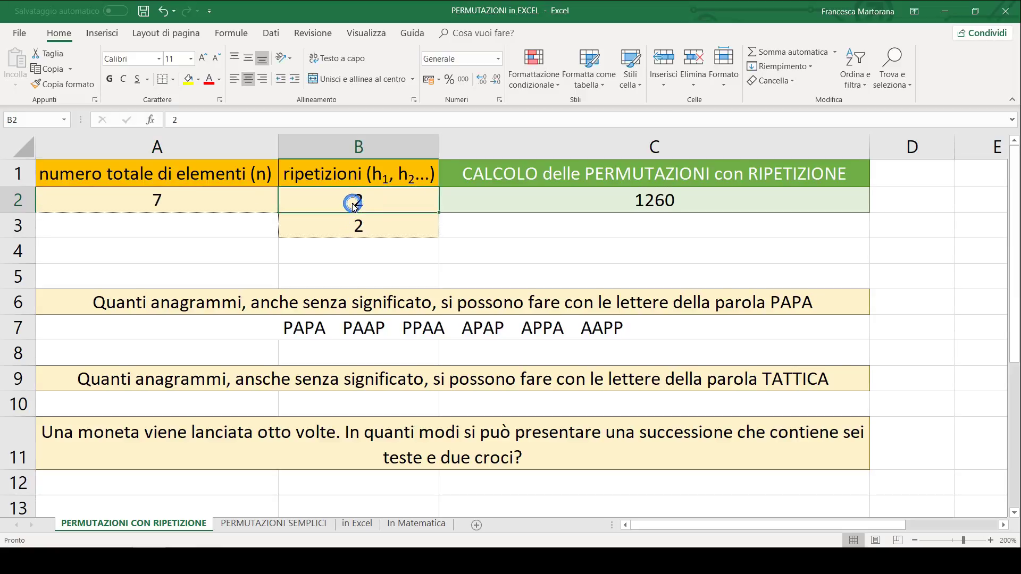
text(3)
click(382, 226)
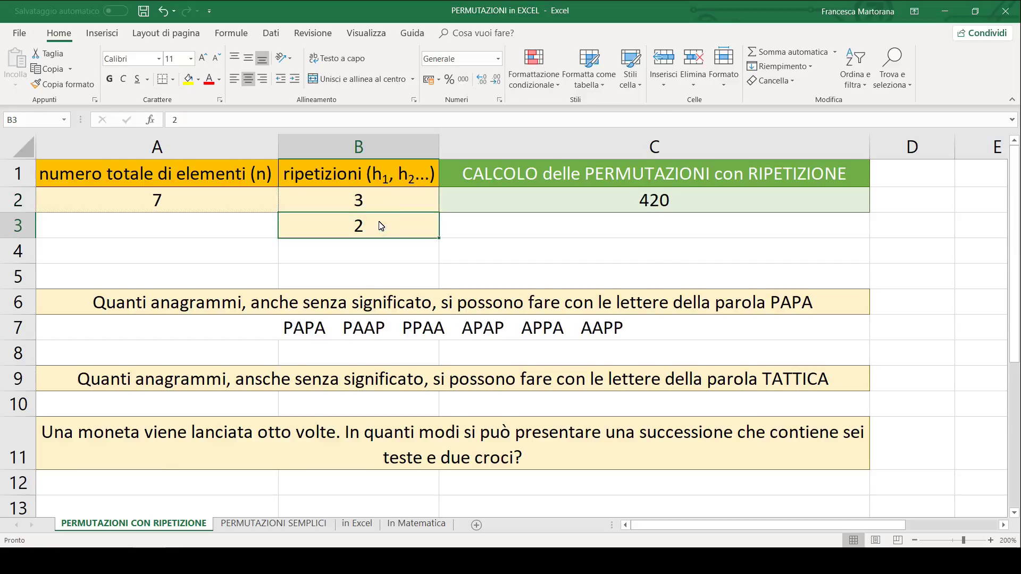
text(2)
key(Return)
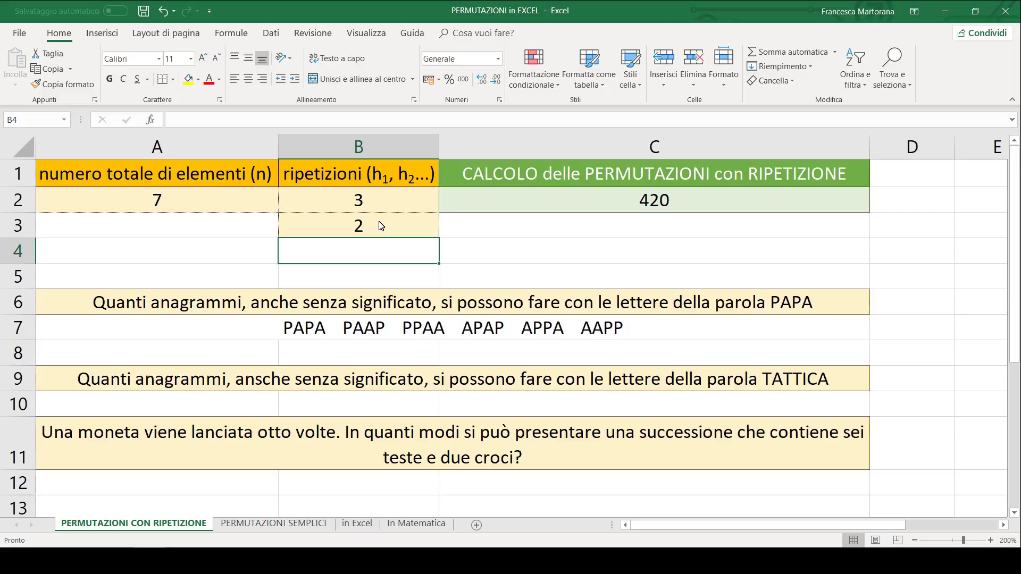
click(433, 437)
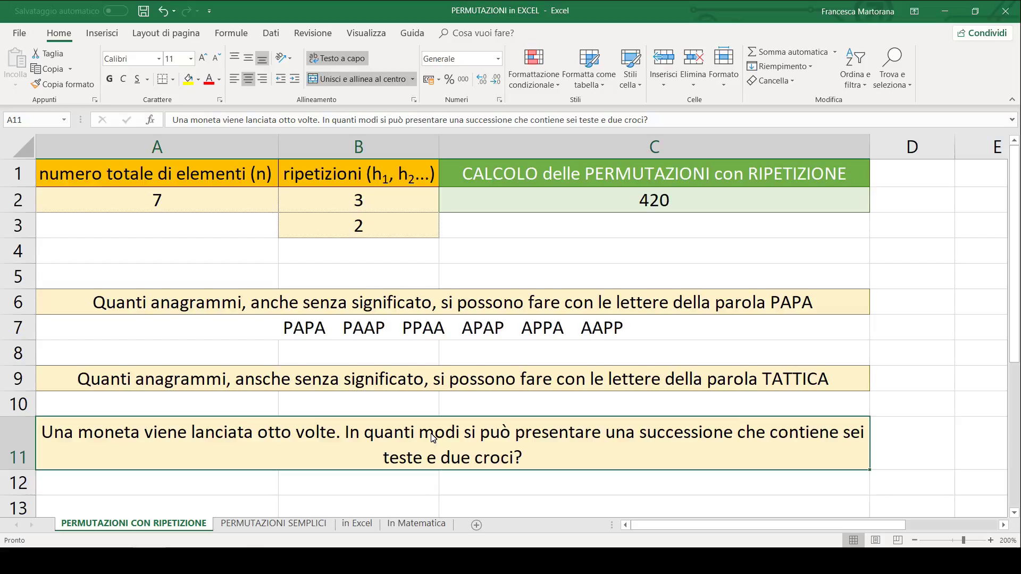
click(182, 207)
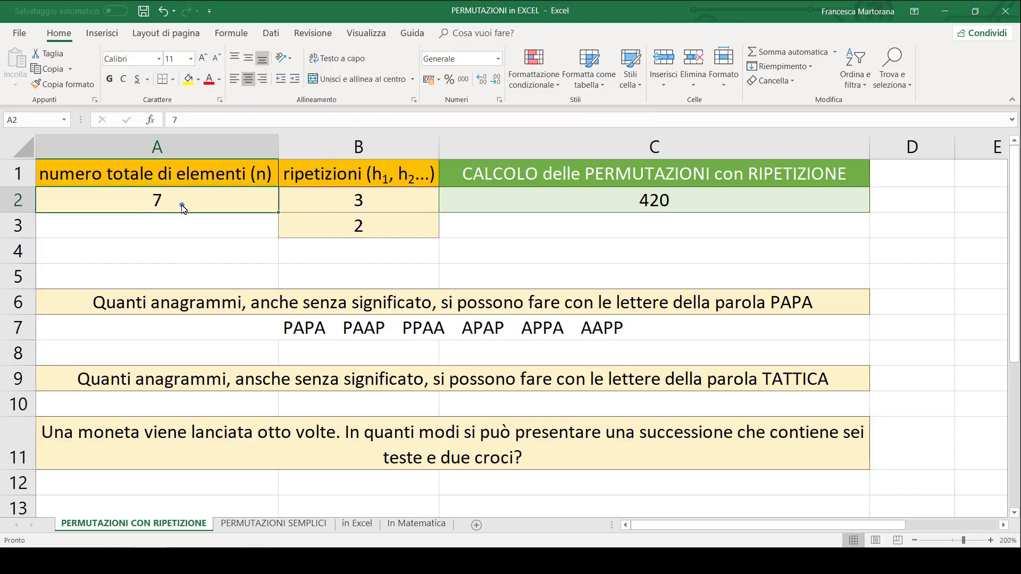
Enter 8 tosses with 6 heads, keeping 2 tails, so C2 returns 28
text(8)
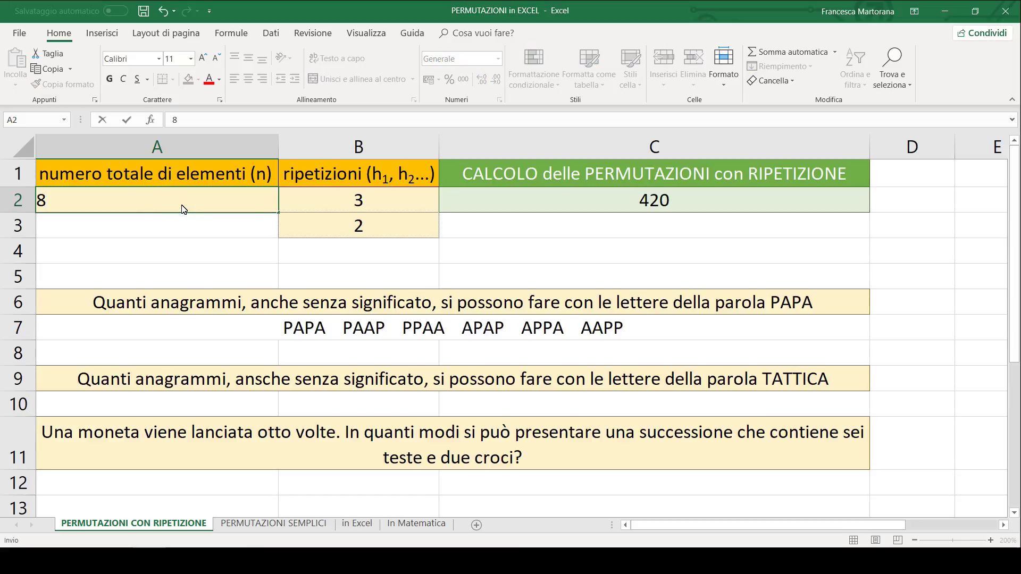
click(371, 208)
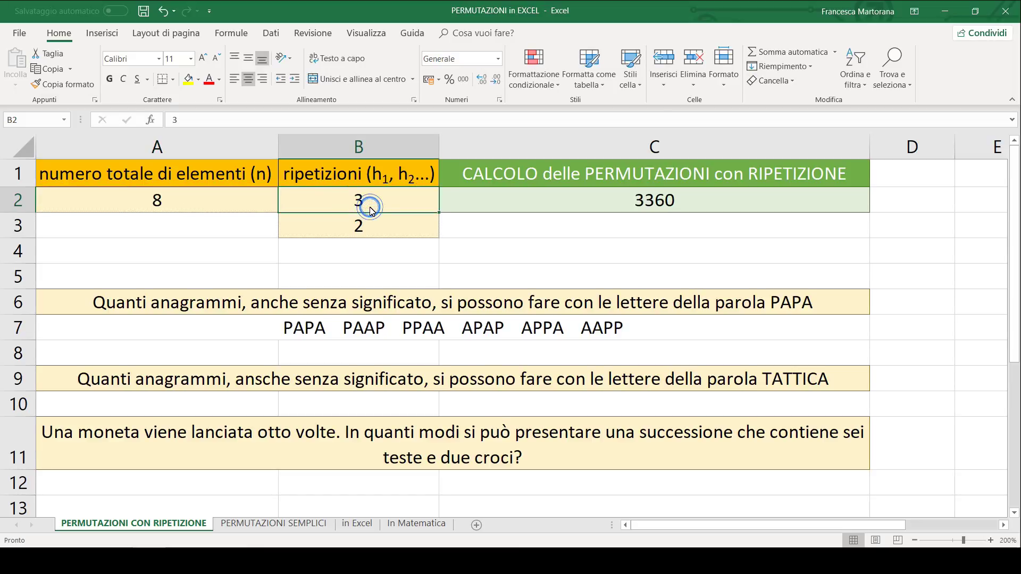
text(6)
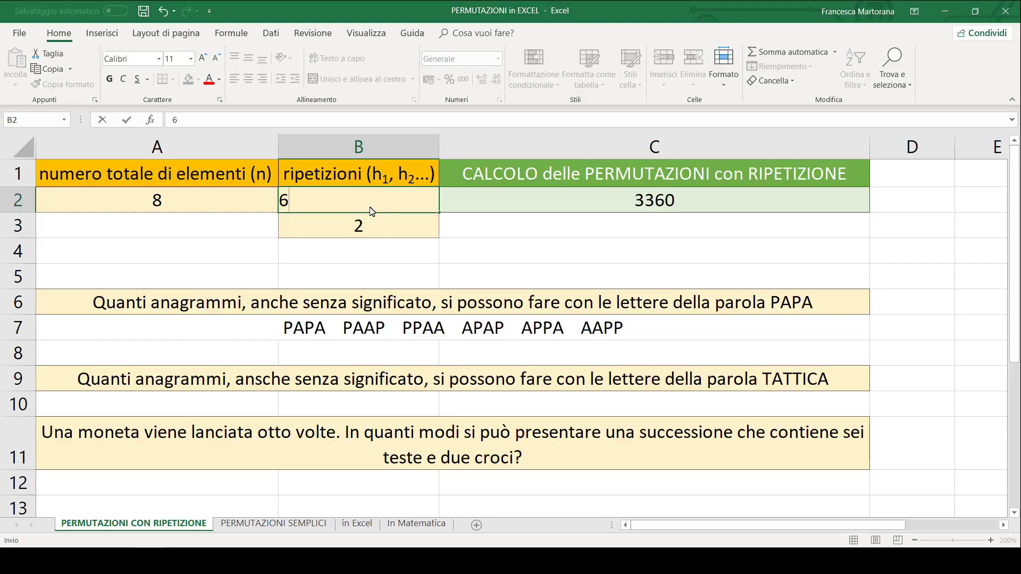
click(403, 226)
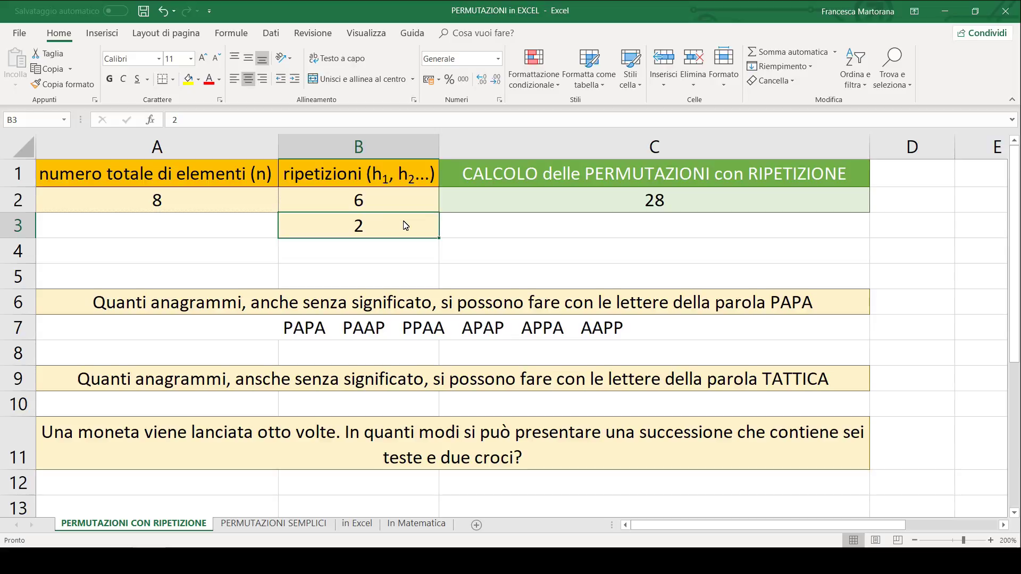
click(669, 202)
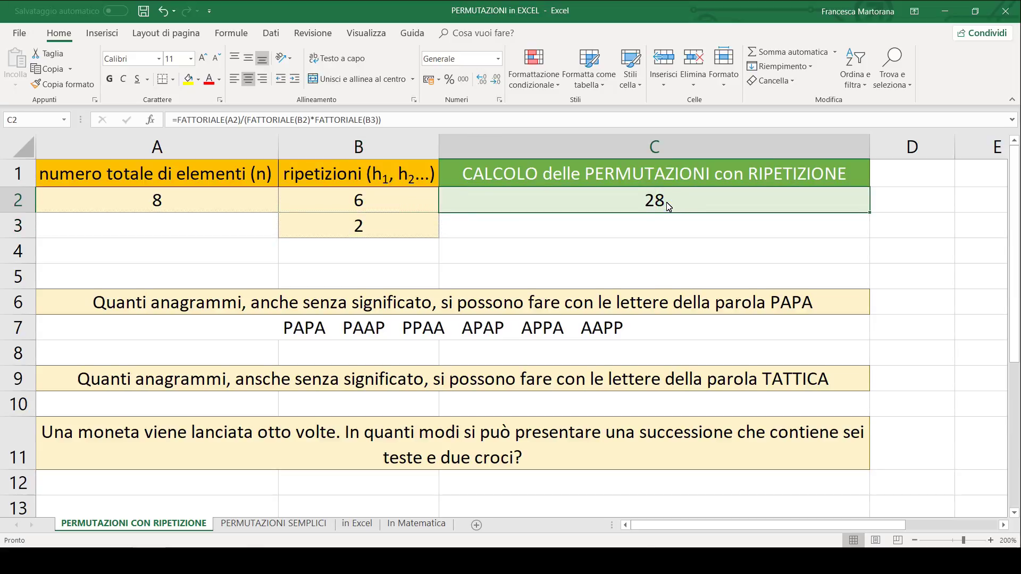